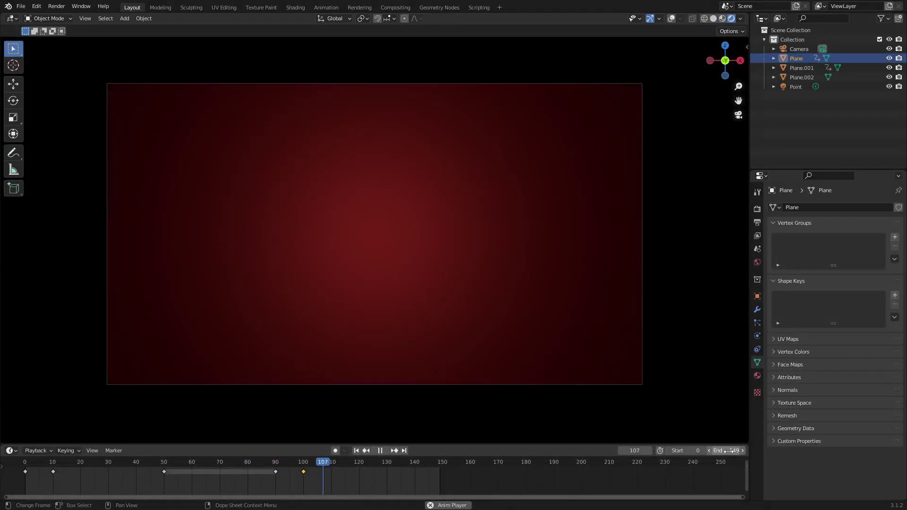
pyautogui.keyDown('ctrl'); pyautogui.scroll(2, 728, 451); pyautogui.keyUp('ctrl')
pyautogui.keyDown('ctrl'); pyautogui.scroll(1, 728, 451); pyautogui.keyUp('ctrl')
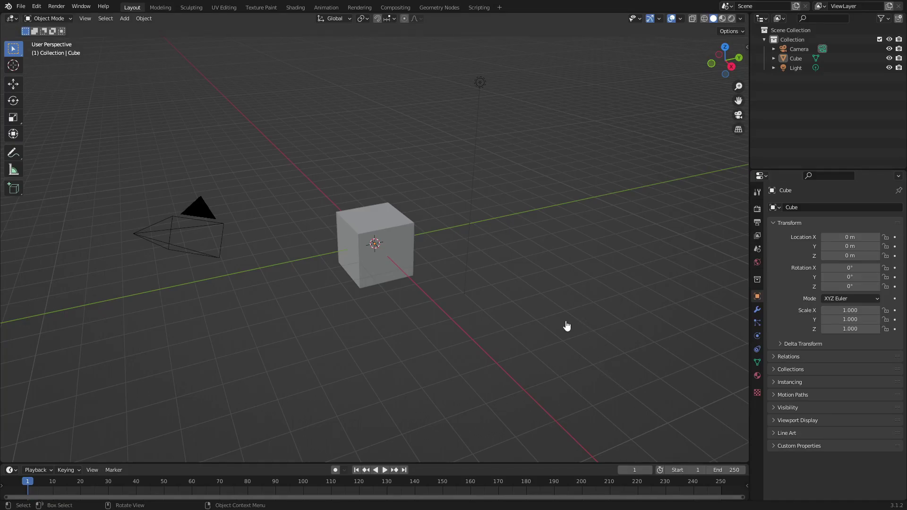
# - Delete the default cube and light, keeping only the camera in the scene
pyautogui.moveTo(611, 321); pyautogui.dragTo(286, 110)
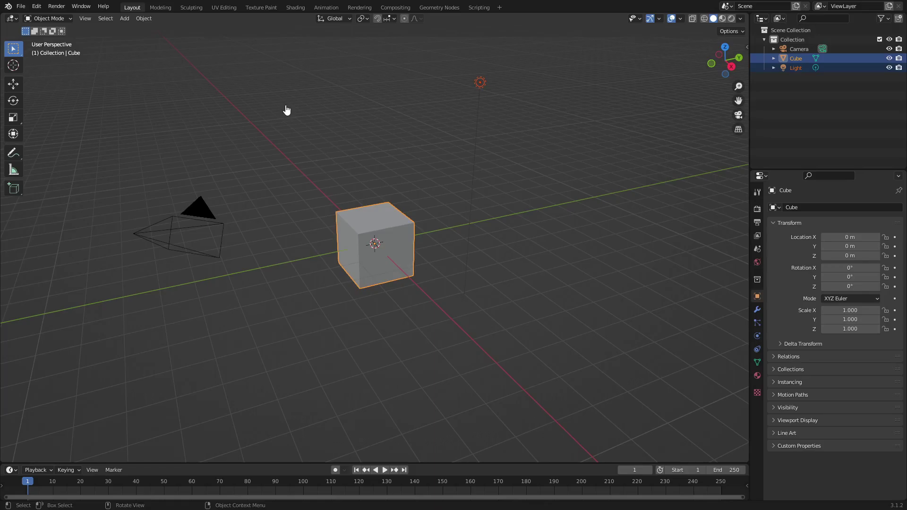
pyautogui.press('Delete')
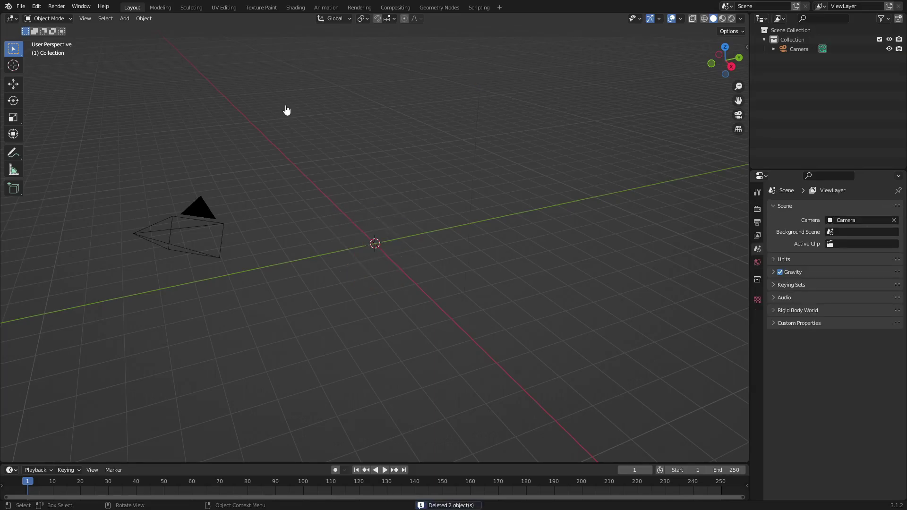
# - Clear the camera's location and rotation, and rotate it 90° around the X axis
pyautogui.click(204, 221)
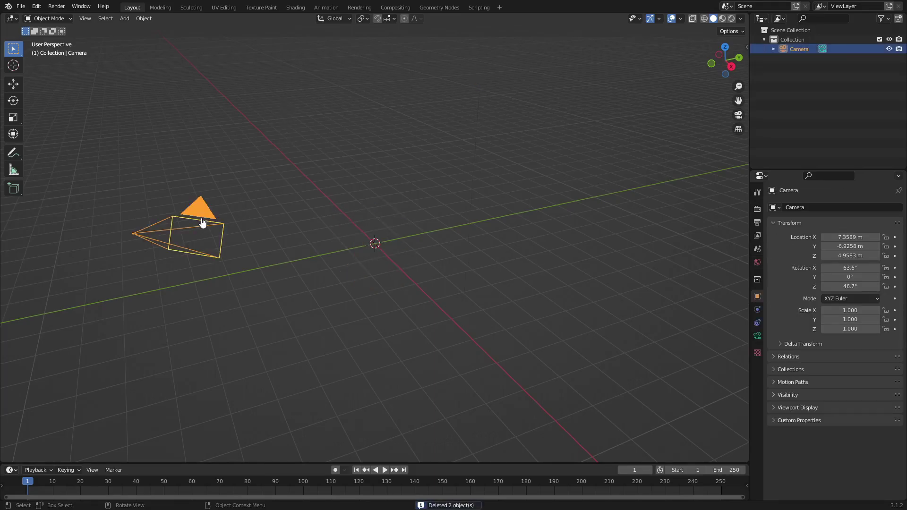
pyautogui.hotkey('alt', 'g')
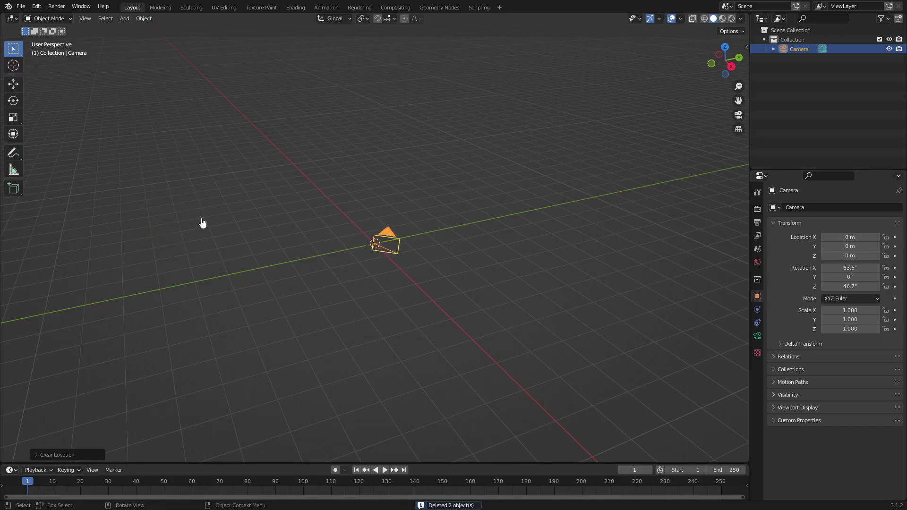
pyautogui.hotkey('alt', 'r')
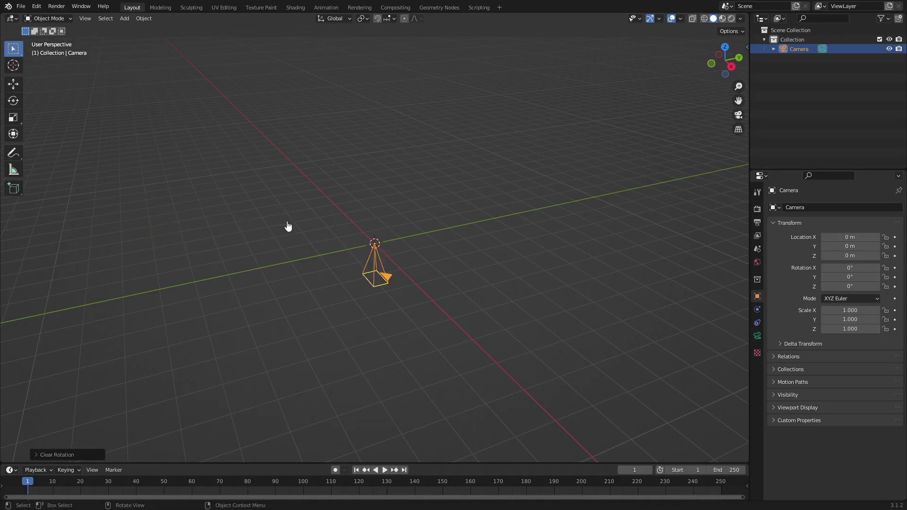
pyautogui.press('r')
pyautogui.press('x')
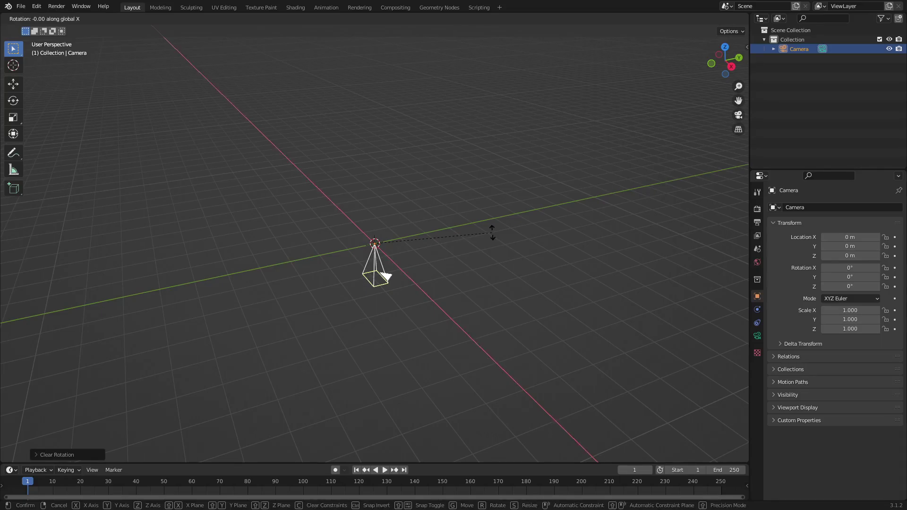
pyautogui.write('90')
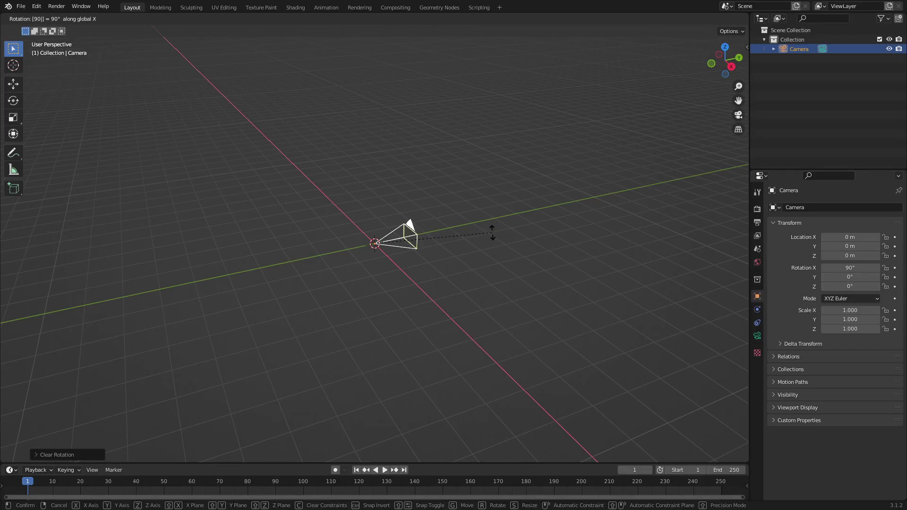
pyautogui.press('Return')
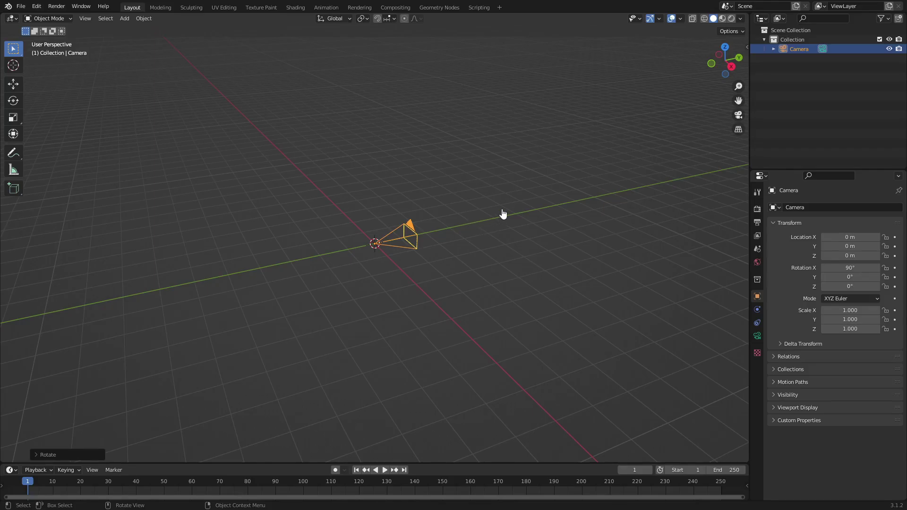
# - Move the camera backwards along Y to about -10.93 m and look through it
pyautogui.press('g')
pyautogui.press('y')
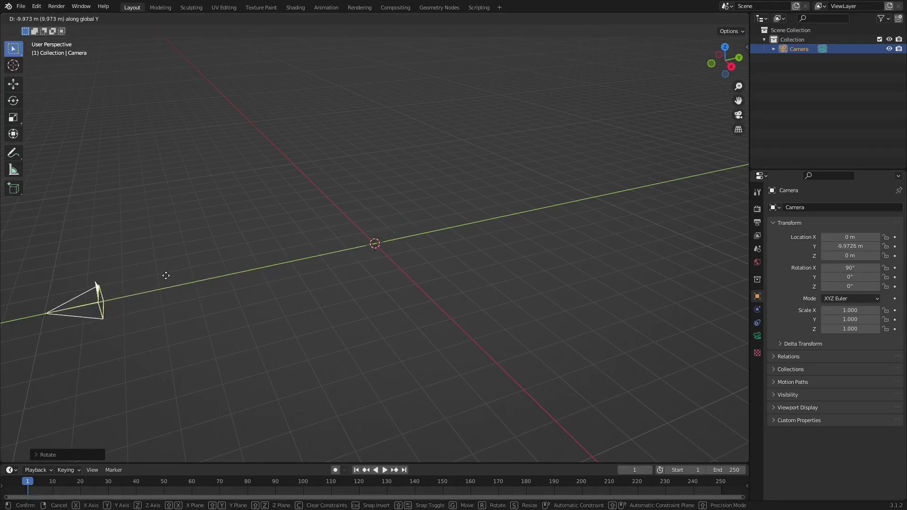
pyautogui.click(142, 287)
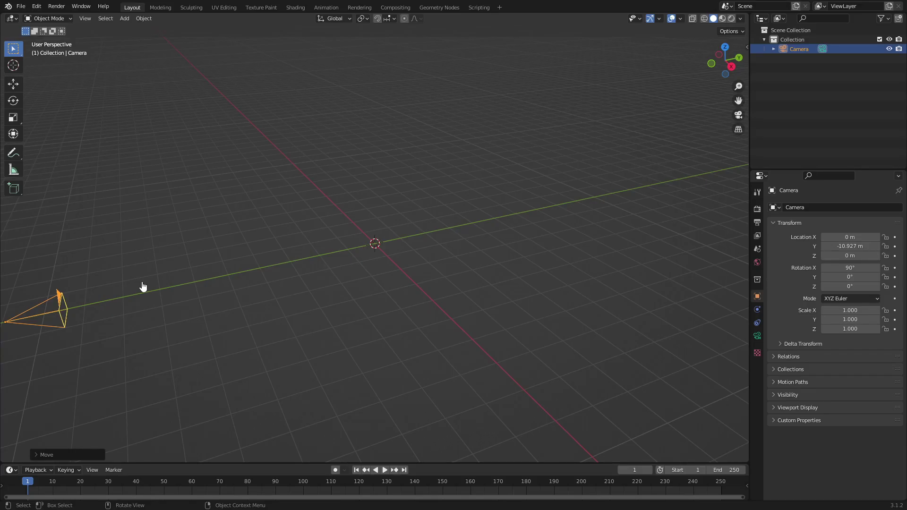
pyautogui.press('KP_0')
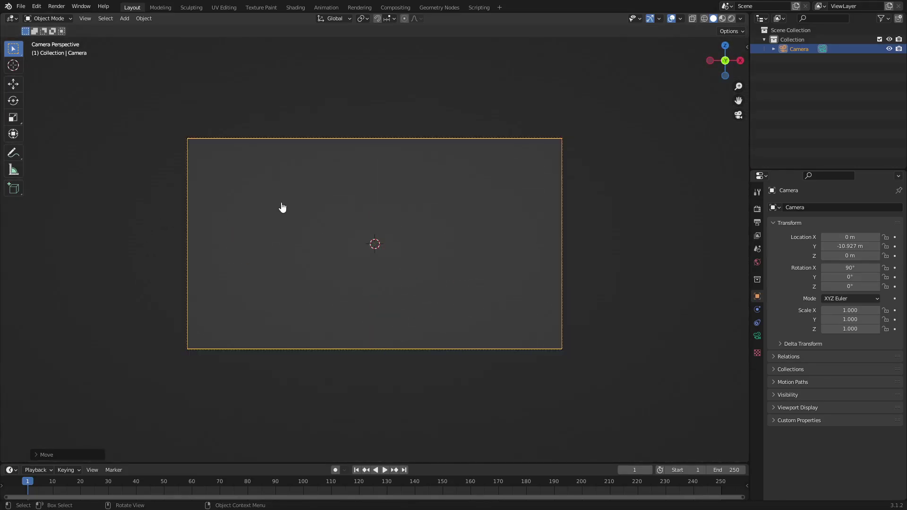
# - Add a mesh plane at the origin and rotate it 90° around X so it faces the camera
pyautogui.hotkey('shift', 'a')
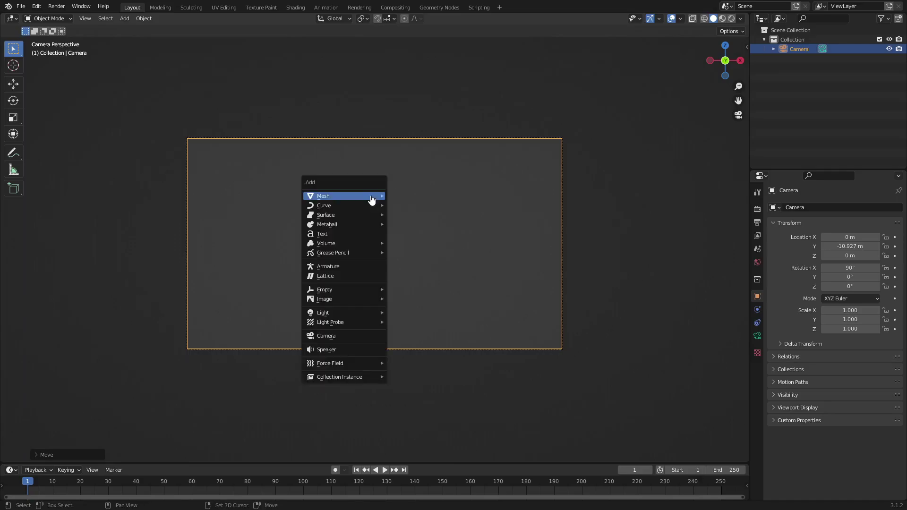
pyautogui.moveTo(371, 198)
pyautogui.click(411, 197)
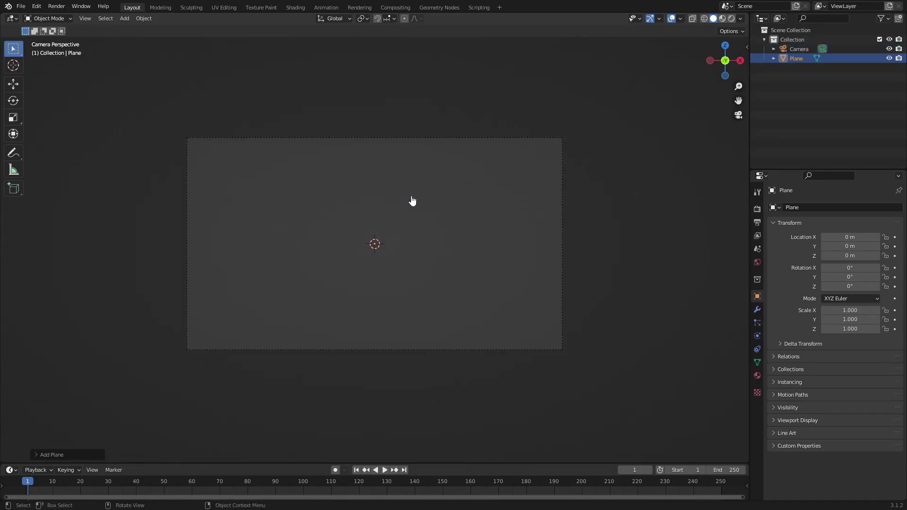
pyautogui.press('r')
pyautogui.write('x')
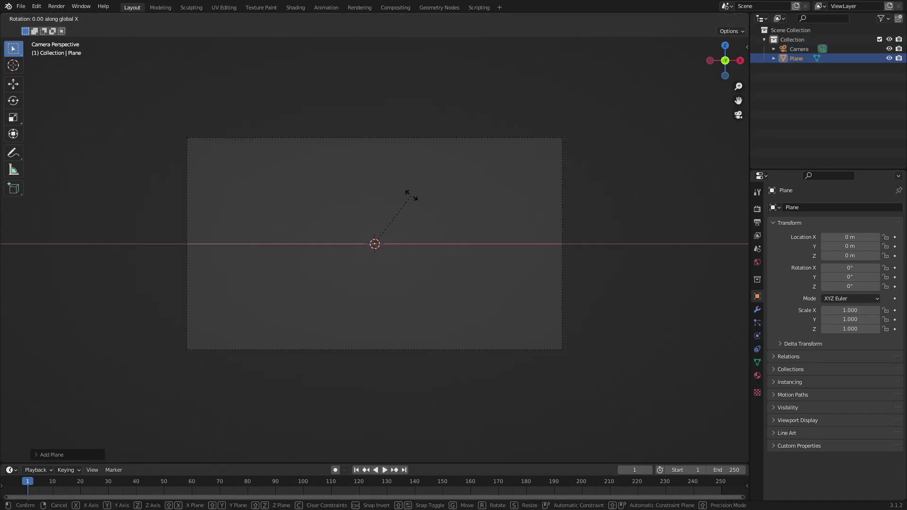
pyautogui.write('90')
pyautogui.press('Return')
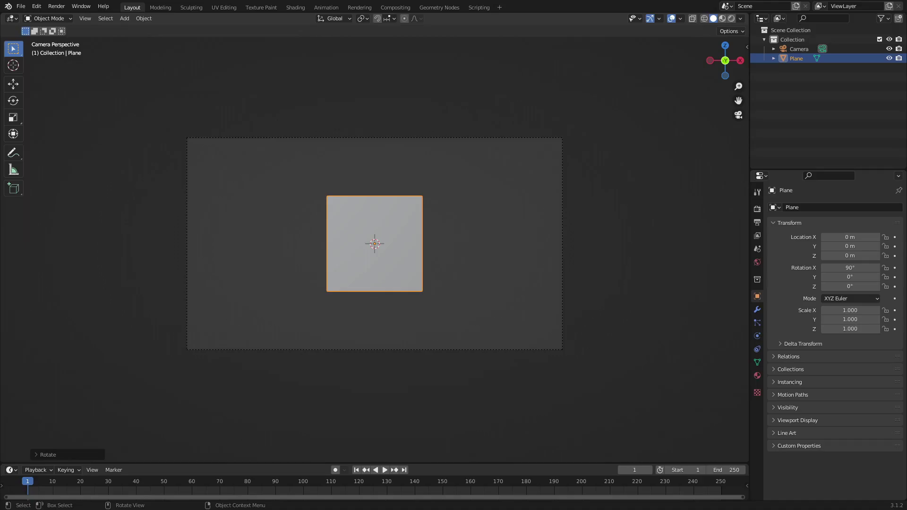
# - Stretch the plane along X and enlarge it overall to a scale of about 11.46 in X and 2.52 in Y and Z
pyautogui.press('s')
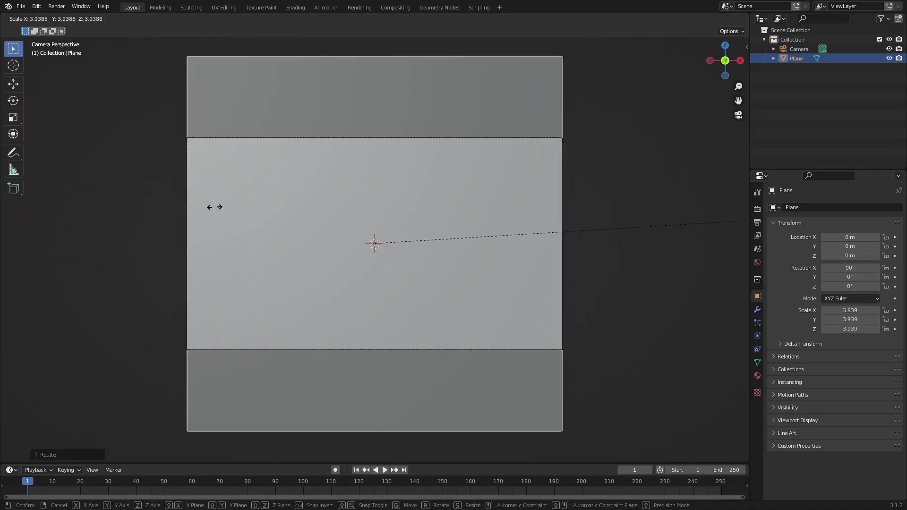
pyautogui.press('Escape')
pyautogui.press('s')
pyautogui.press('x')
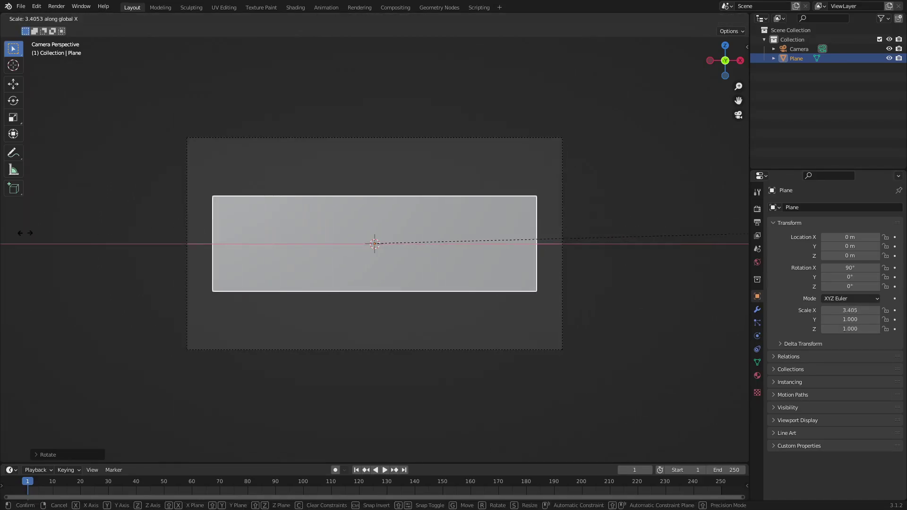
pyautogui.click(160, 231)
pyautogui.press('s')
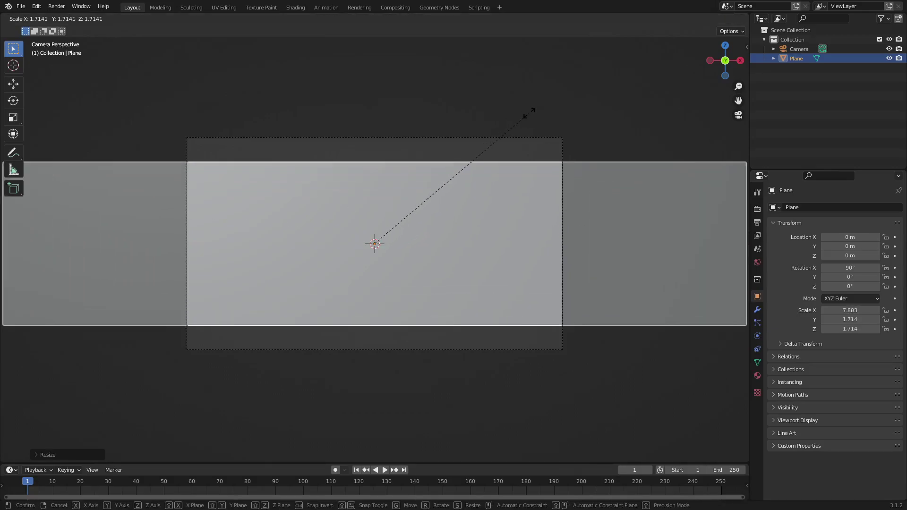
pyautogui.click(625, 80)
# - Narrow the plane along X to a scale of about 4.29 so it slightly overlaps the camera frame
pyautogui.scroll(-5, 510, 178)
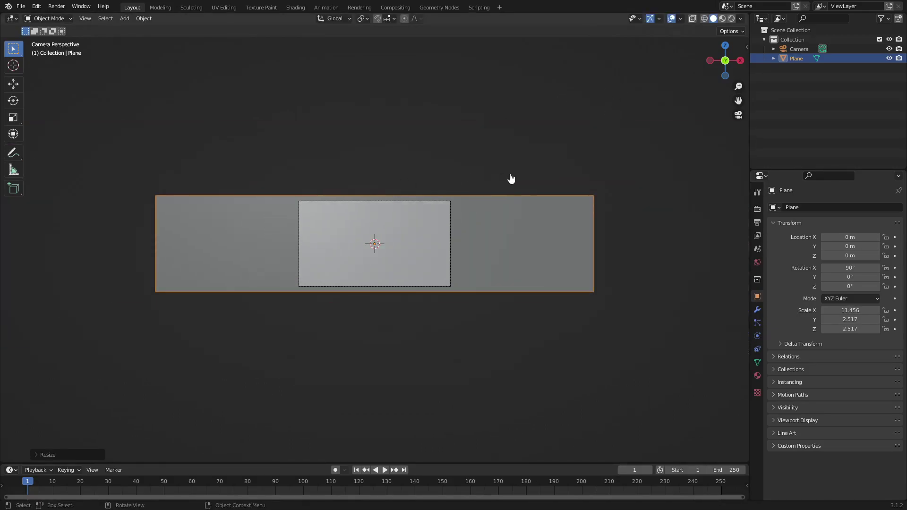
pyautogui.press('s')
pyautogui.press('x')
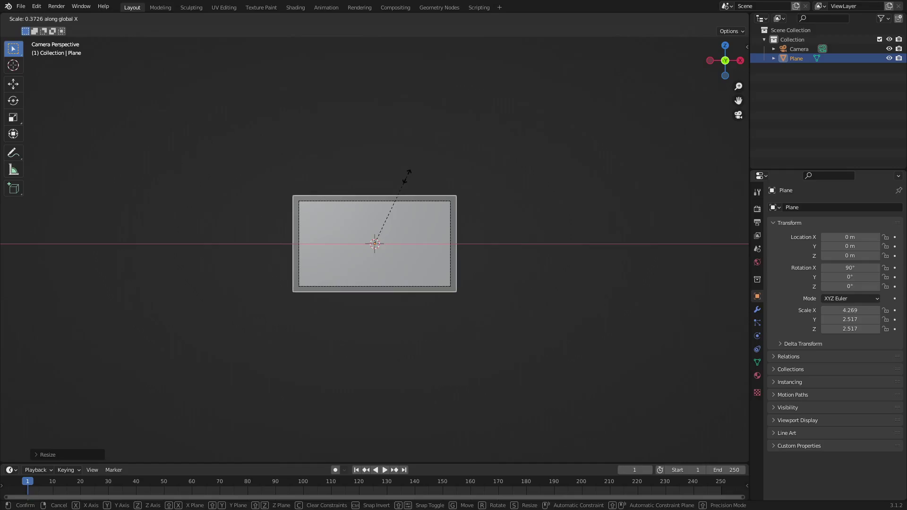
pyautogui.click(409, 176)
pyautogui.scroll(4, 410, 182)
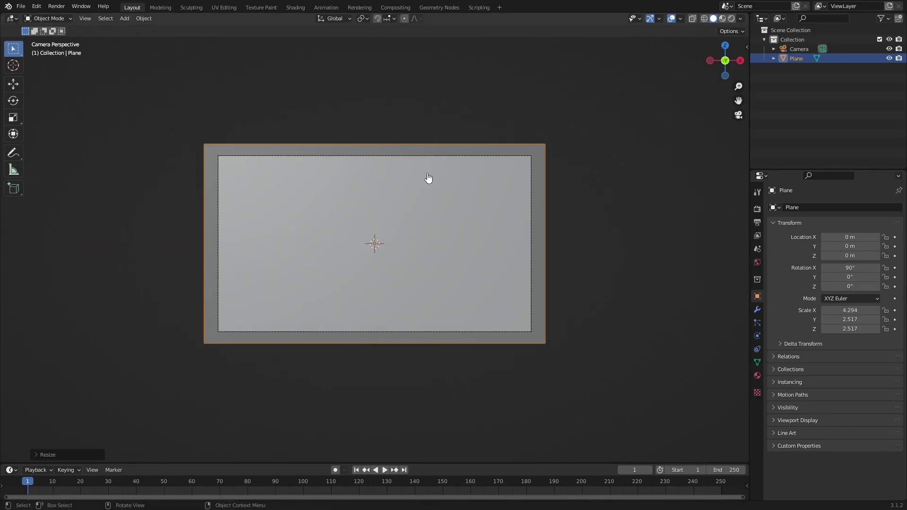
pyautogui.scroll(2, 428, 179)
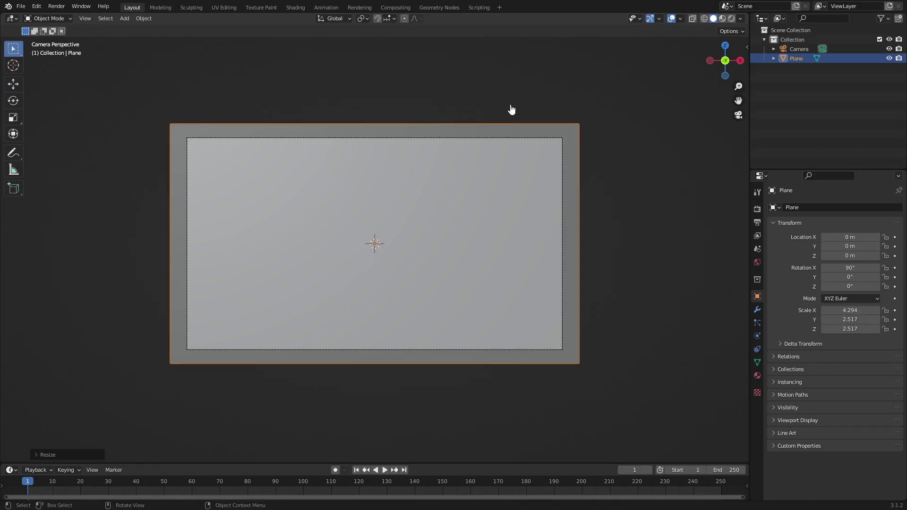
pyautogui.press('`')
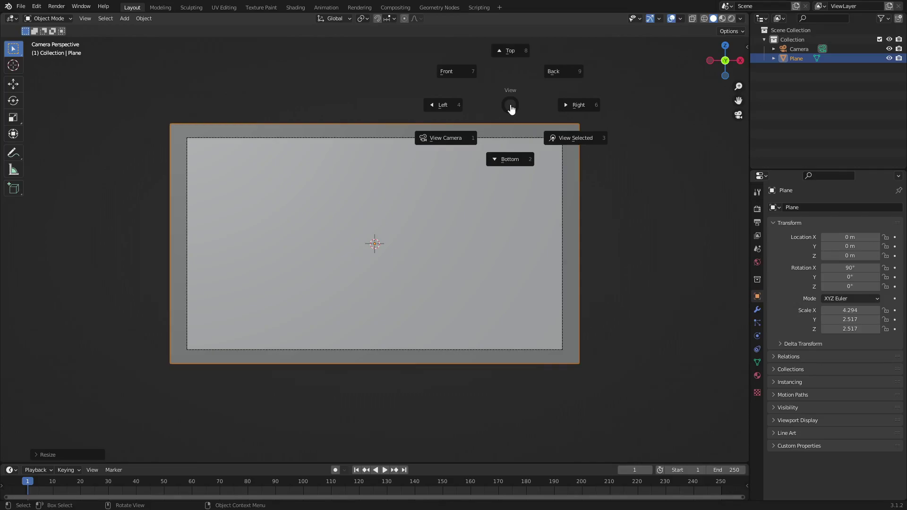
pyautogui.press('Escape')
# - Enter Edit Mode on the plane and add 9 evenly spaced vertical loop cuts
pyautogui.press('Tab')
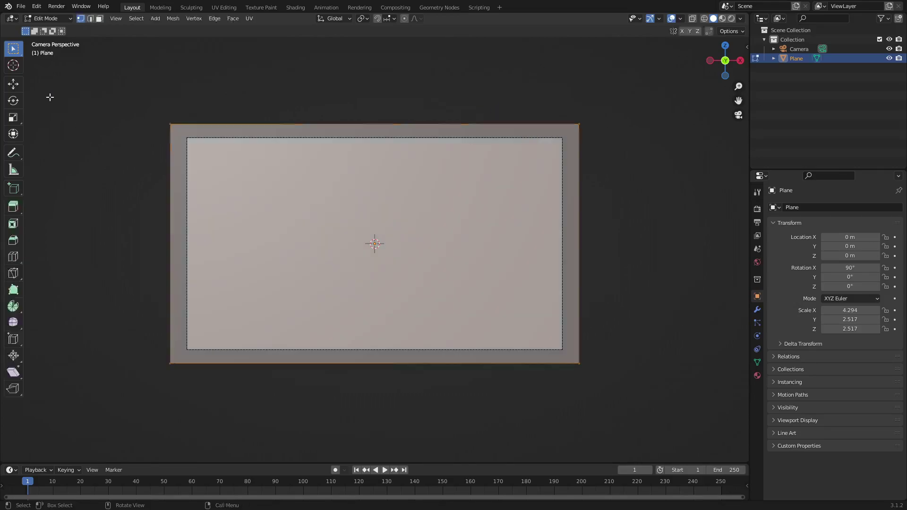
pyautogui.click(18, 260)
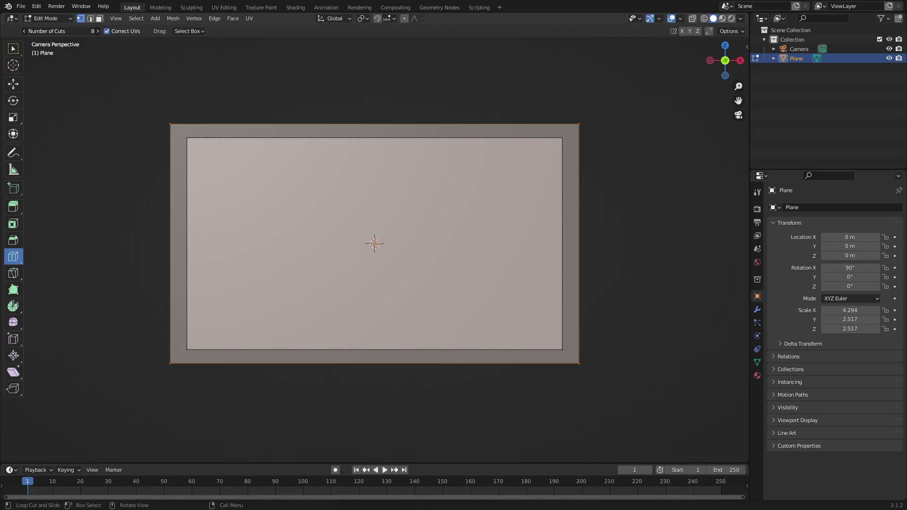
pyautogui.click(375, 363)
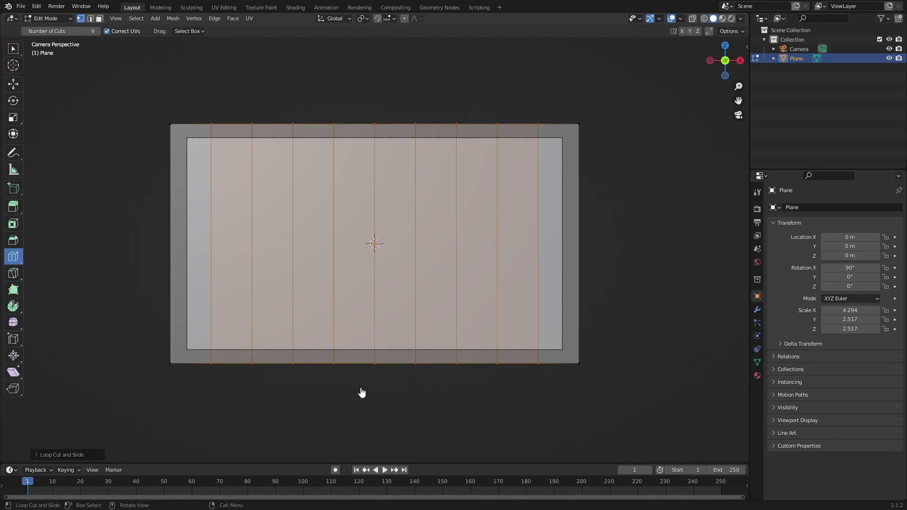
# - Raise every other vertex of the plane's bottom edge along Z by about a third of its height, forming pointed teeth
pyautogui.click(13, 50)
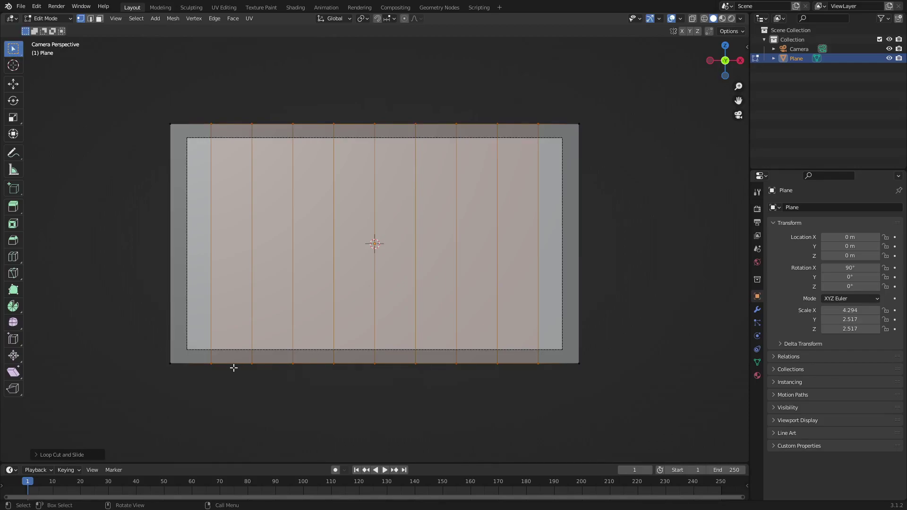
pyautogui.click(214, 365)
pyautogui.keyDown('shift'); pyautogui.click(290, 363); pyautogui.keyUp('shift')
pyautogui.keyDown('shift'); pyautogui.click(461, 366); pyautogui.keyUp('shift')
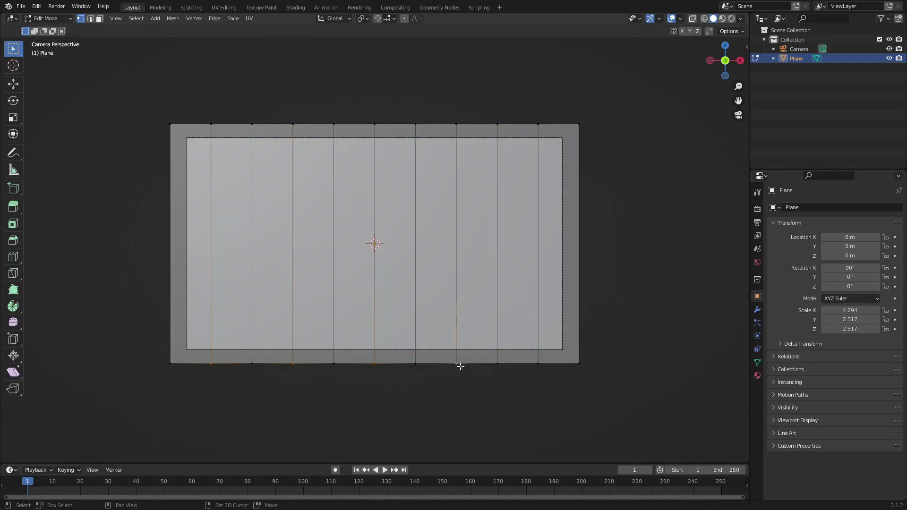
pyautogui.keyDown('shift'); pyautogui.click(543, 364); pyautogui.keyUp('shift')
pyautogui.press('g')
pyautogui.press('z')
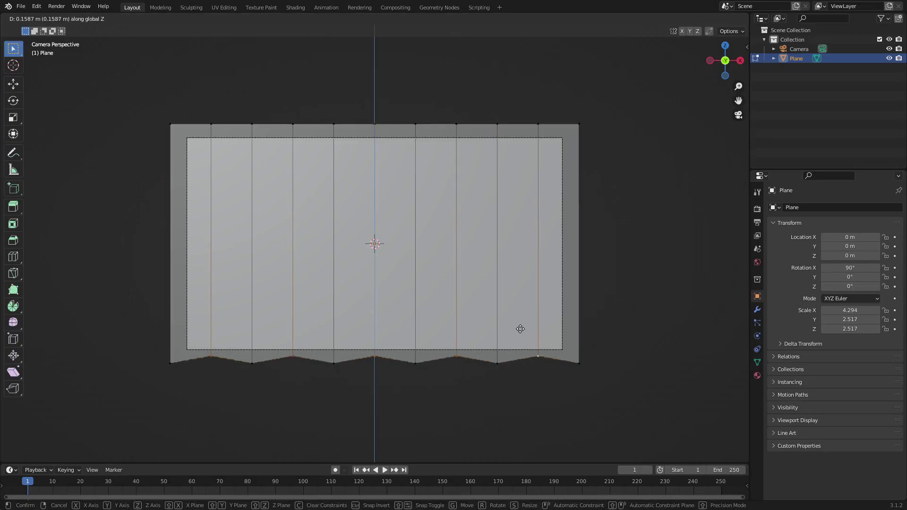
pyautogui.click(527, 258)
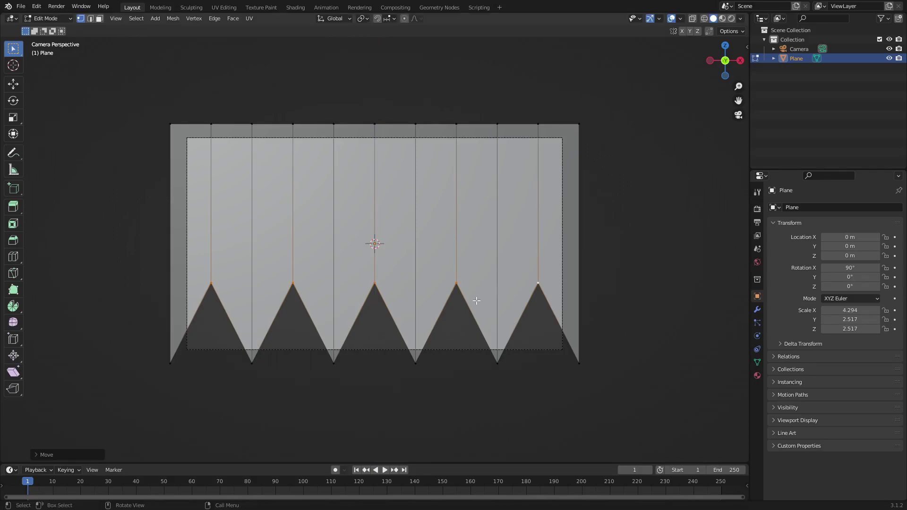
# - Raise the tips of the two teeth nearest the centre along Z by about 0.7 m to shorten them
pyautogui.click(332, 365)
pyautogui.keyDown('shift'); pyautogui.click(431, 364); pyautogui.keyUp('shift')
pyautogui.press('g')
pyautogui.press('z')
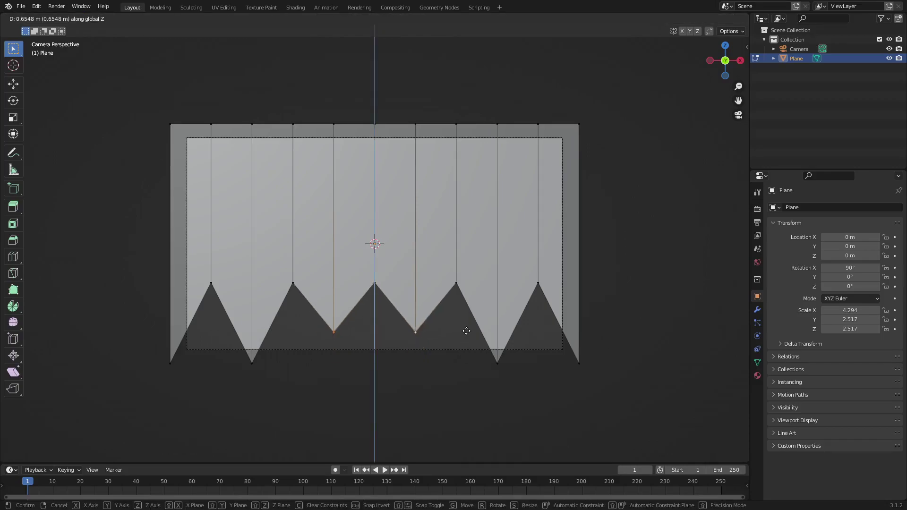
pyautogui.click(468, 326)
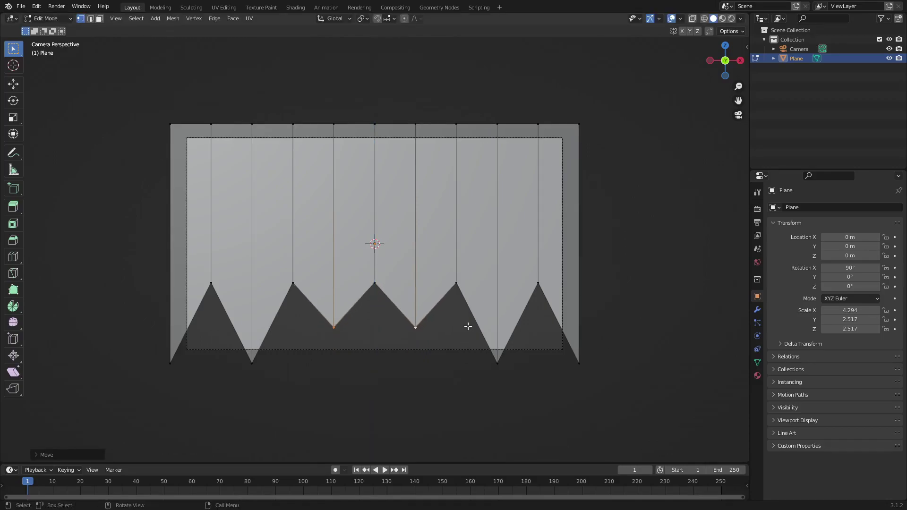
pyautogui.press('s')
pyautogui.press('x')
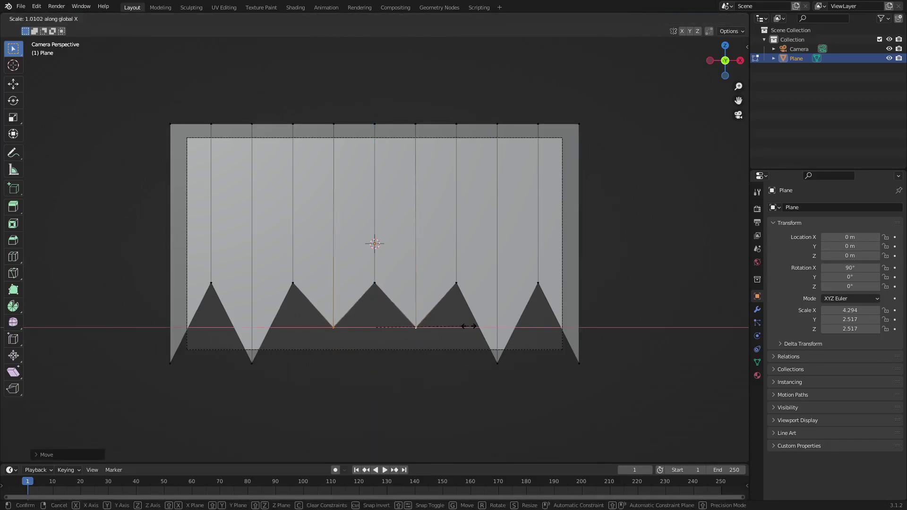
pyautogui.rightClick(521, 330)
# - Select the full vertical edges of the two innermost teeth and spread them apart along X by a factor of about 1.55
pyautogui.keyDown('shift'); pyautogui.click(334, 124); pyautogui.keyUp('shift')
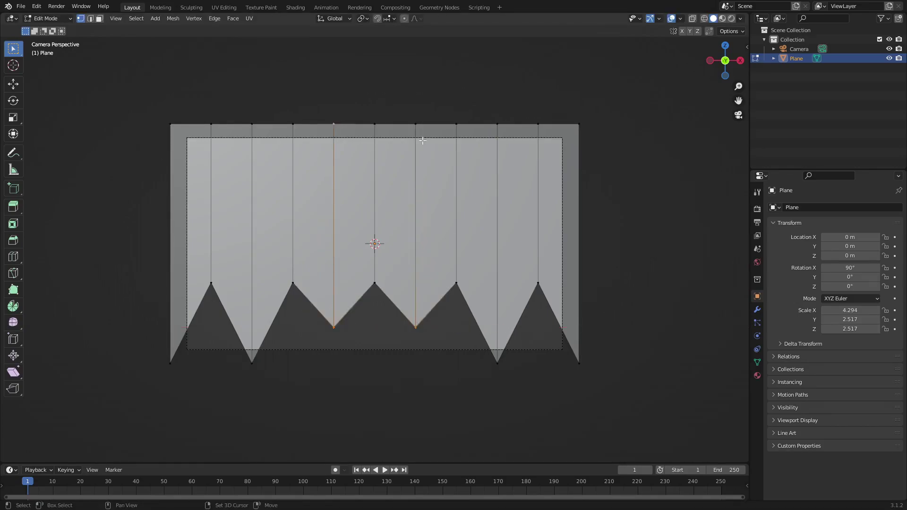
pyautogui.press('s')
pyautogui.press('x')
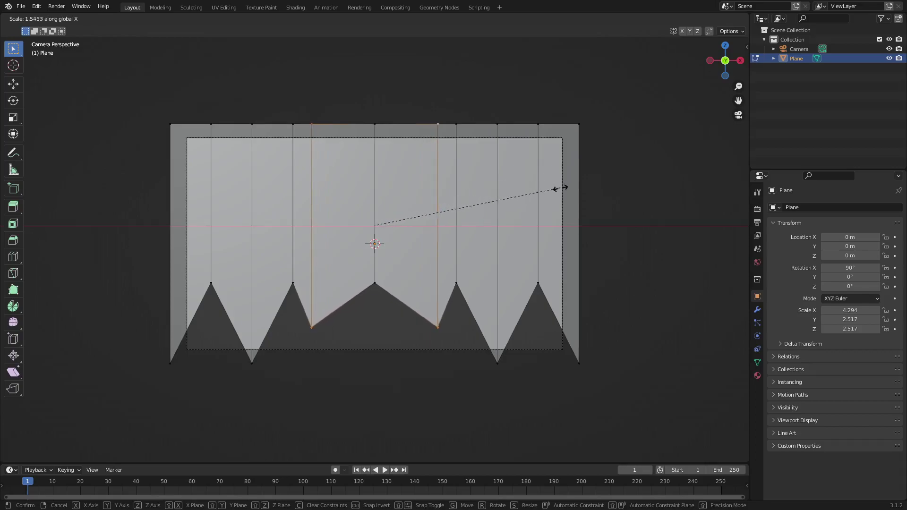
pyautogui.click(558, 188)
# - Spread the vertical edges of the next two teeth outward along X by a factor of about 1.23, and return to Object Mode
pyautogui.click(498, 362)
pyautogui.keyDown('shift'); pyautogui.click(253, 362); pyautogui.keyUp('shift')
pyautogui.press('s')
pyautogui.press('x')
pyautogui.press('Escape')
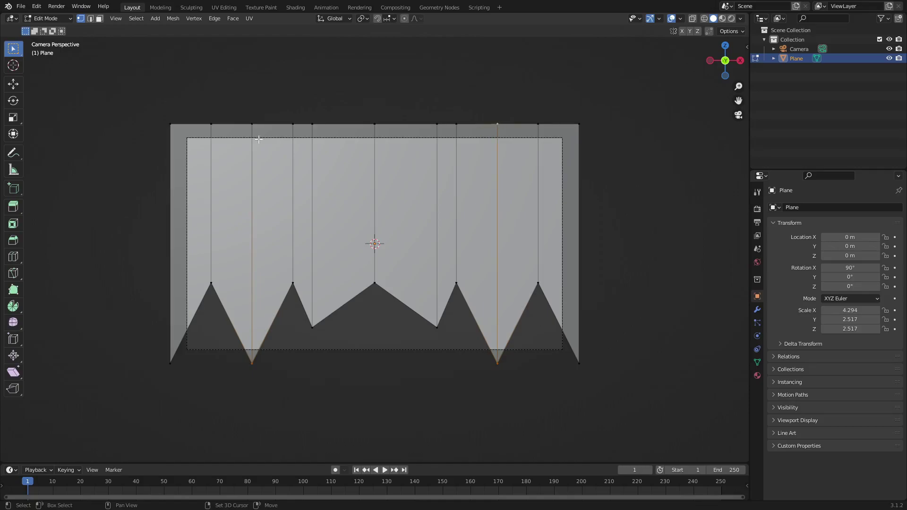
pyautogui.press('s')
pyautogui.press('x')
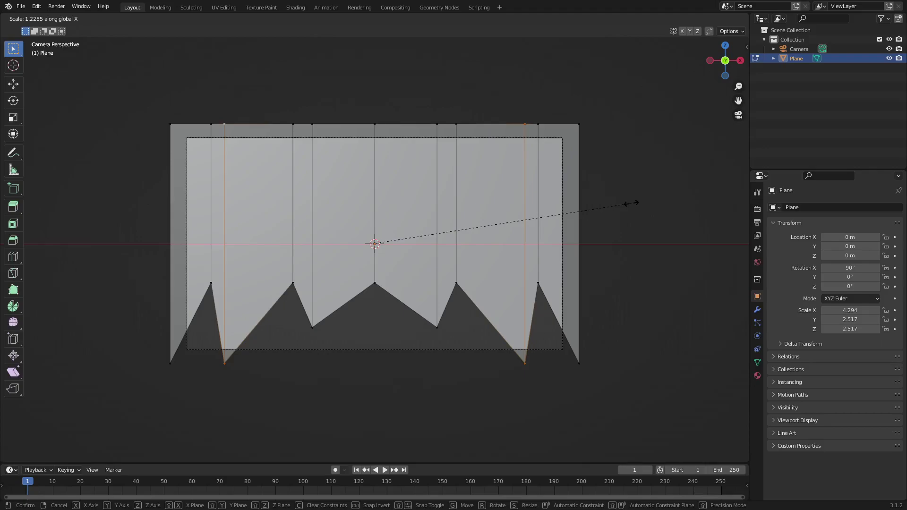
pyautogui.click(631, 204)
pyautogui.press('Tab')
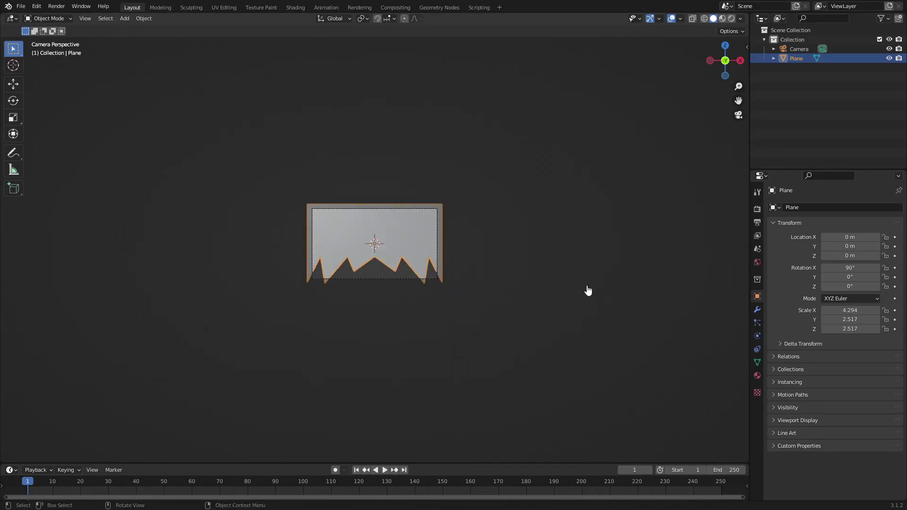
pyautogui.scroll(1, 584, 295)
pyautogui.scroll(-1, 522, 302)
pyautogui.scroll(1, 516, 288)
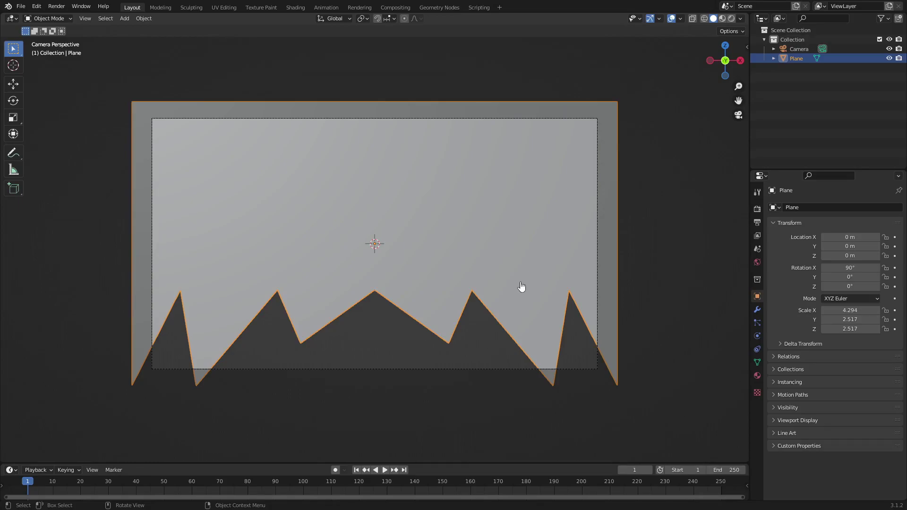
pyautogui.press('g')
pyautogui.press('z')
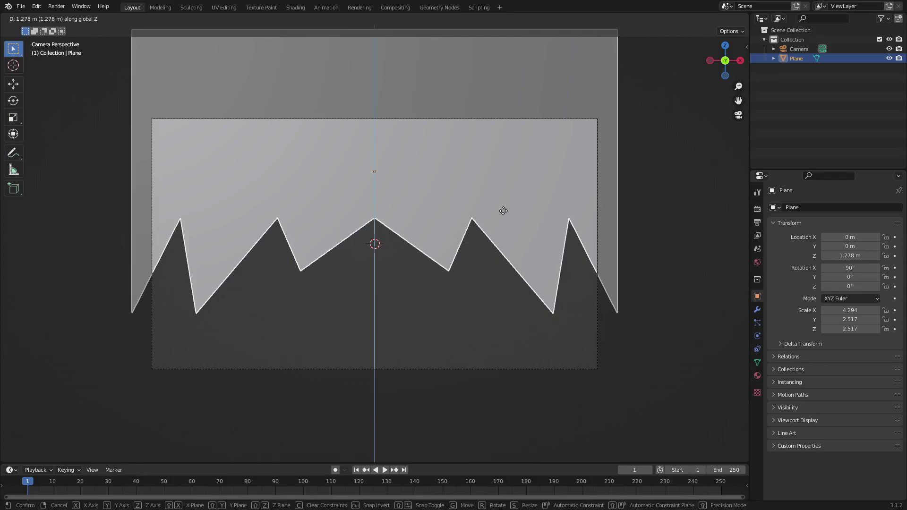
pyautogui.rightClick(506, 202)
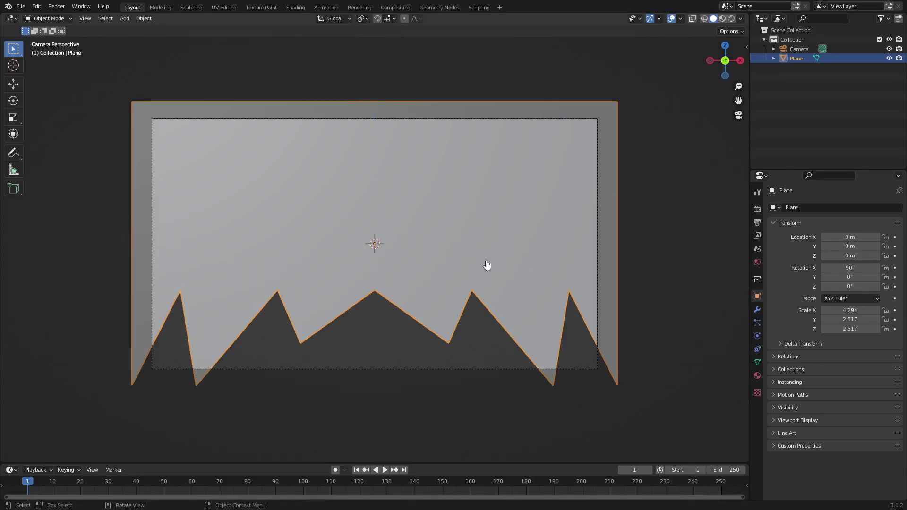
# - Raise the toothed plane along Z to about 0.777 m so its central notch sits near the world origin
pyautogui.press('g')
pyautogui.press('z')
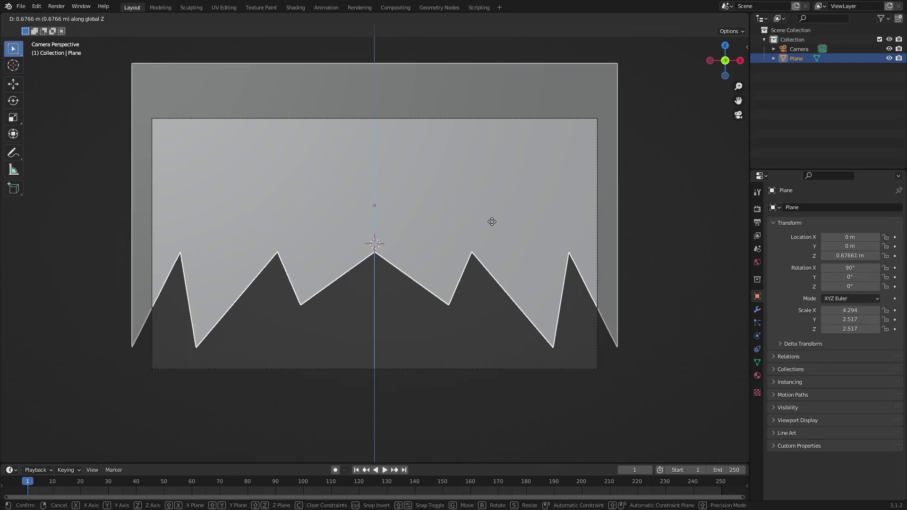
pyautogui.click(499, 214)
pyautogui.scroll(5, 378, 245)
pyautogui.scroll(2, 378, 245)
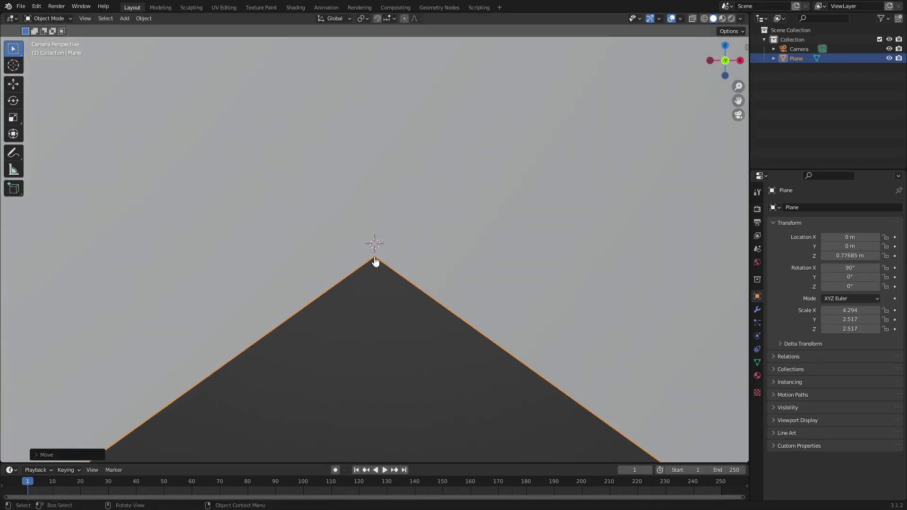
pyautogui.scroll(-5, 389, 276)
# - In Edit Mode, lower the four notch vertices on either side of the central notch slightly along Z
pyautogui.press('Tab')
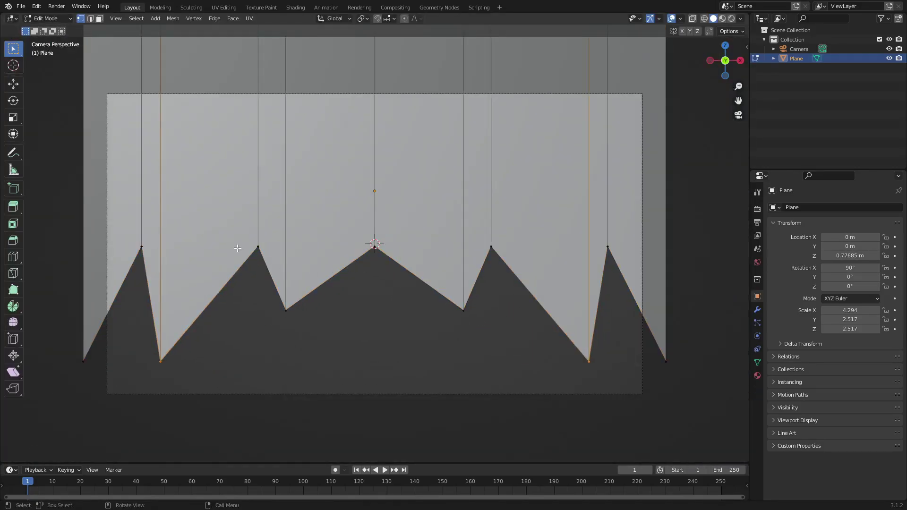
pyautogui.click(258, 246)
pyautogui.keyDown('shift'); pyautogui.click(607, 246); pyautogui.keyUp('shift')
pyautogui.click(375, 245)
pyautogui.click(491, 246)
pyautogui.keyDown('shift'); pyautogui.click(607, 246); pyautogui.keyUp('shift')
pyautogui.keyDown('shift'); pyautogui.click(251, 249); pyautogui.keyUp('shift')
pyautogui.keyDown('shift'); pyautogui.click(144, 248); pyautogui.keyUp('shift')
pyautogui.press('g')
pyautogui.press('z')
pyautogui.click(600, 259)
# - Lower the two outermost notch vertices along Z by about 0.25 m and return to Object Mode
pyautogui.keyDown('shift'); pyautogui.click(607, 259); pyautogui.keyUp('shift')
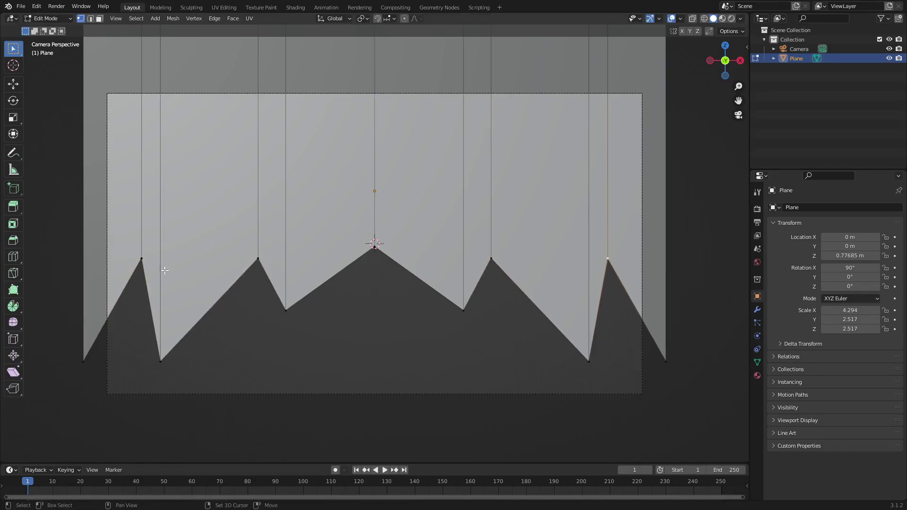
pyautogui.keyDown('shift'); pyautogui.click(140, 258); pyautogui.keyUp('shift')
pyautogui.press('g')
pyautogui.press('z')
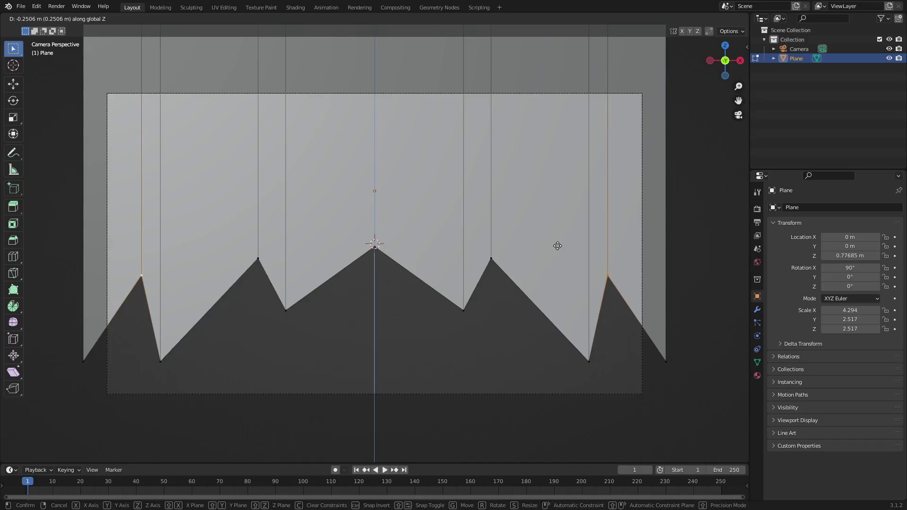
pyautogui.click(556, 246)
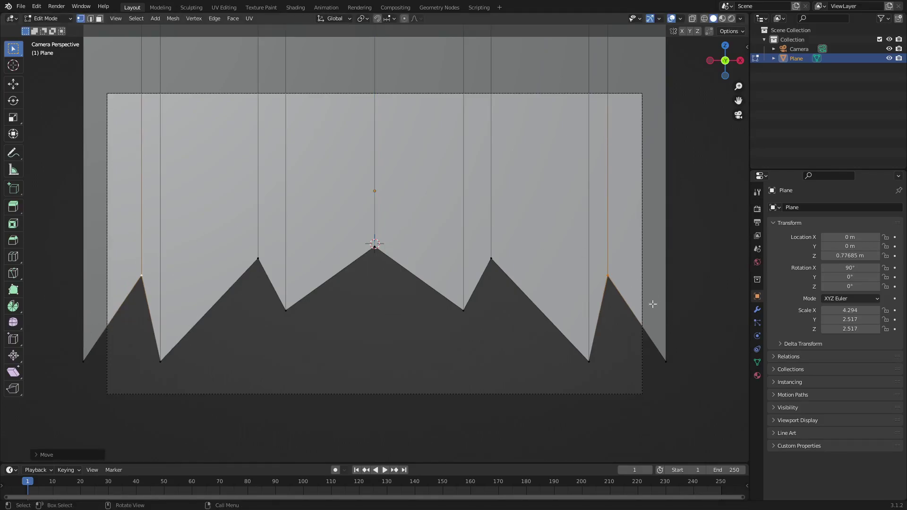
pyautogui.scroll(-8, 142, 293)
pyautogui.press('Tab')
# - Raise the plane along Z by about 0.027 m to bring the central notch closer to the origin
pyautogui.scroll(5, 415, 320)
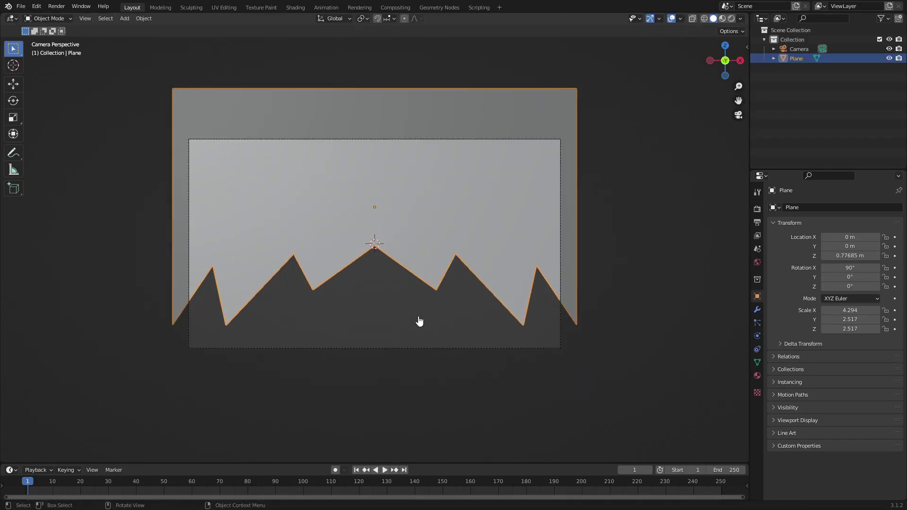
pyautogui.scroll(4, 419, 321)
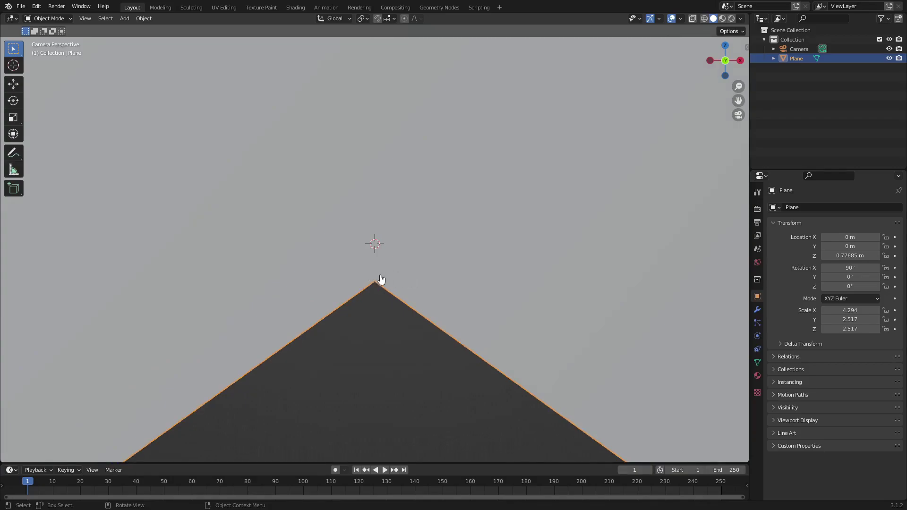
pyautogui.press('g')
pyautogui.press('z')
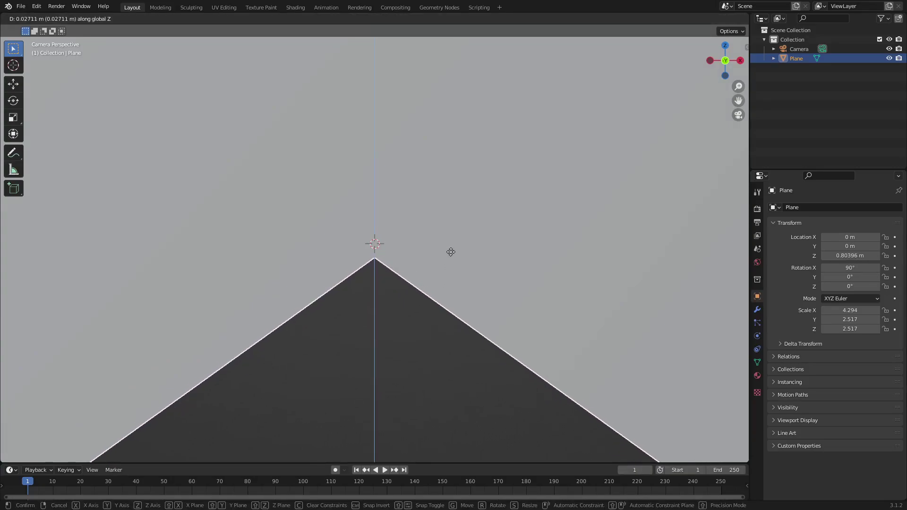
pyautogui.click(451, 252)
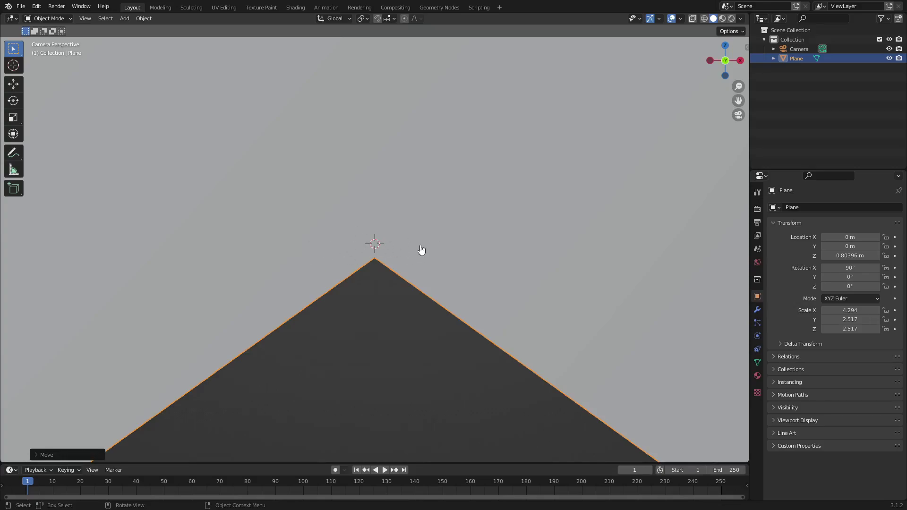
# - Duplicate the toothed plane, keeping the copy in the same place
pyautogui.scroll(-10, 398, 322)
pyautogui.scroll(5, 413, 336)
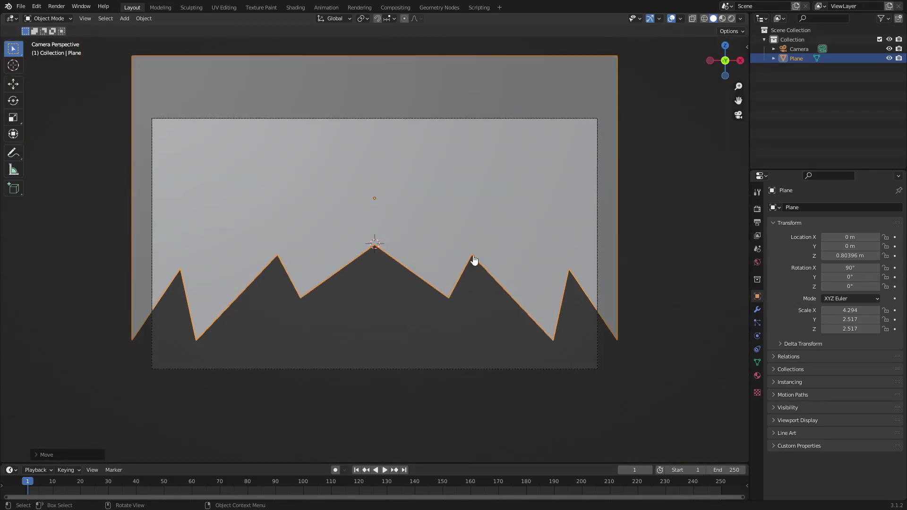
pyautogui.hotkey('shift', 'd')
pyautogui.rightClick(491, 170)
pyautogui.write('z')
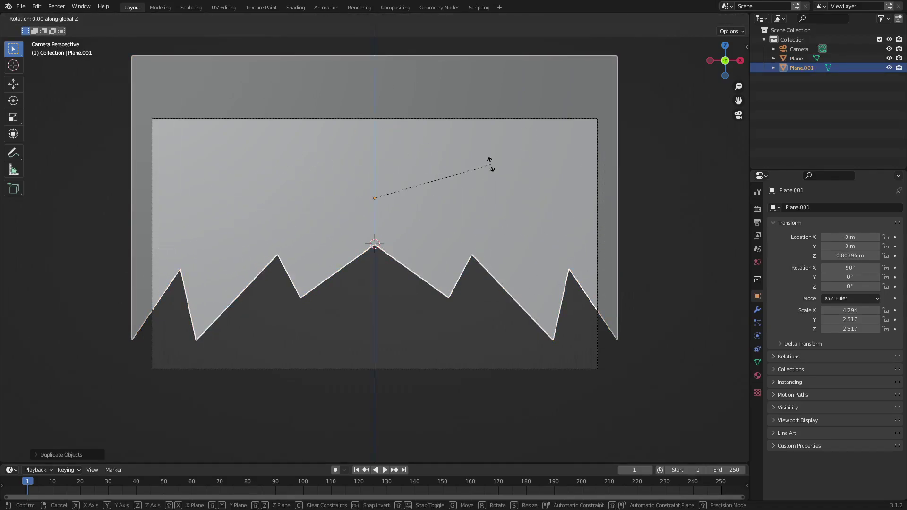
pyautogui.write('1')
pyautogui.press('Escape')
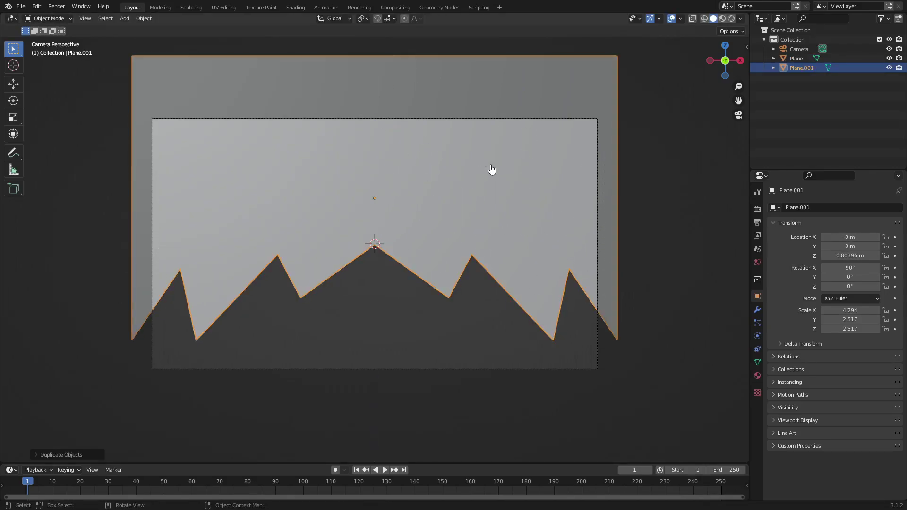
# - Rotate the duplicated plane 180° about the global X axis so its teeth point upward
pyautogui.press('r')
pyautogui.press('x')
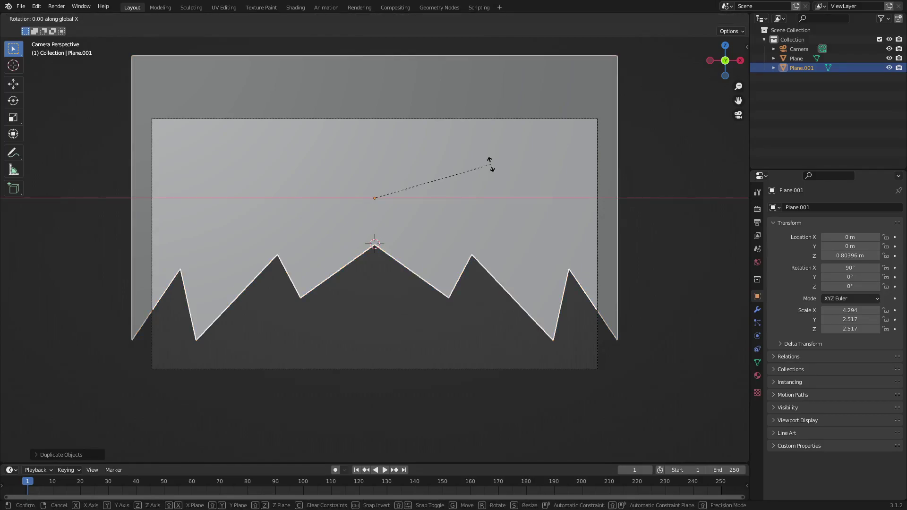
pyautogui.write('180')
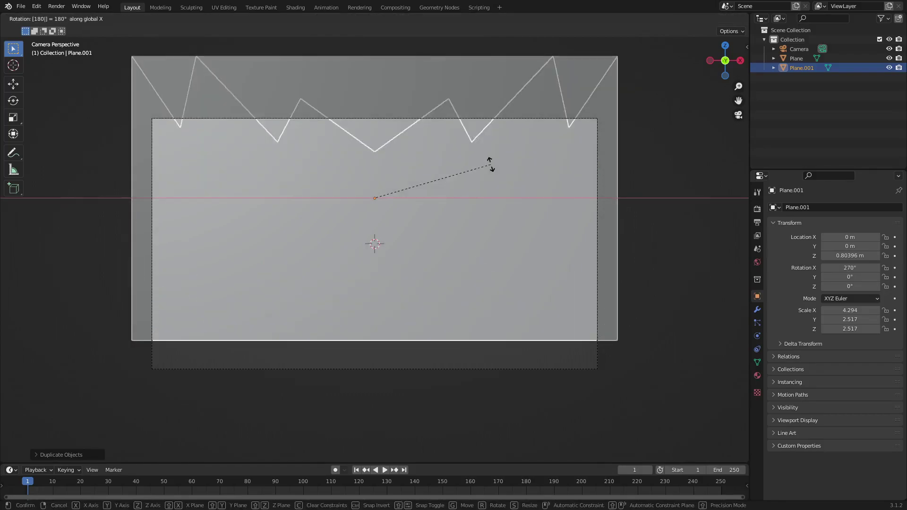
pyautogui.press('Return')
# - Move the flipped copy down along Z to about -0.808 m so its teeth overlap the upper plane around the centre
pyautogui.press('g')
pyautogui.press('z')
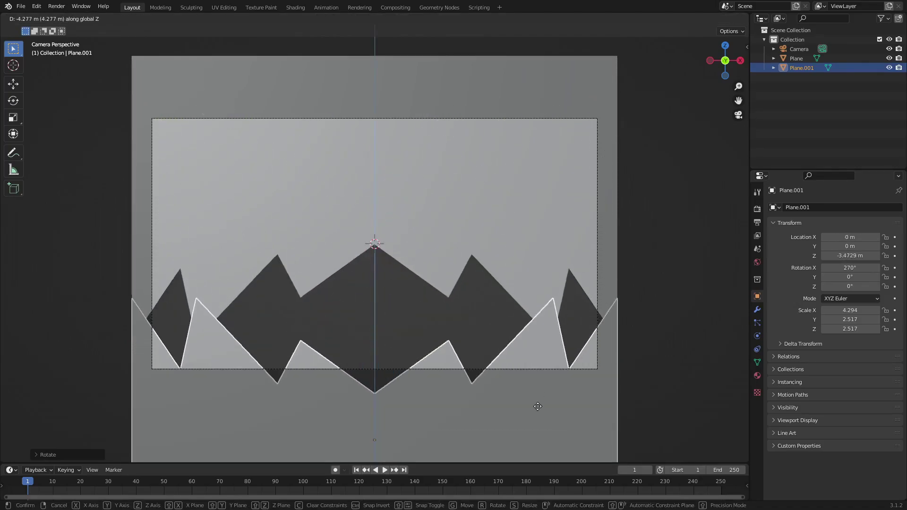
pyautogui.click(568, 255)
pyautogui.scroll(6, 425, 227)
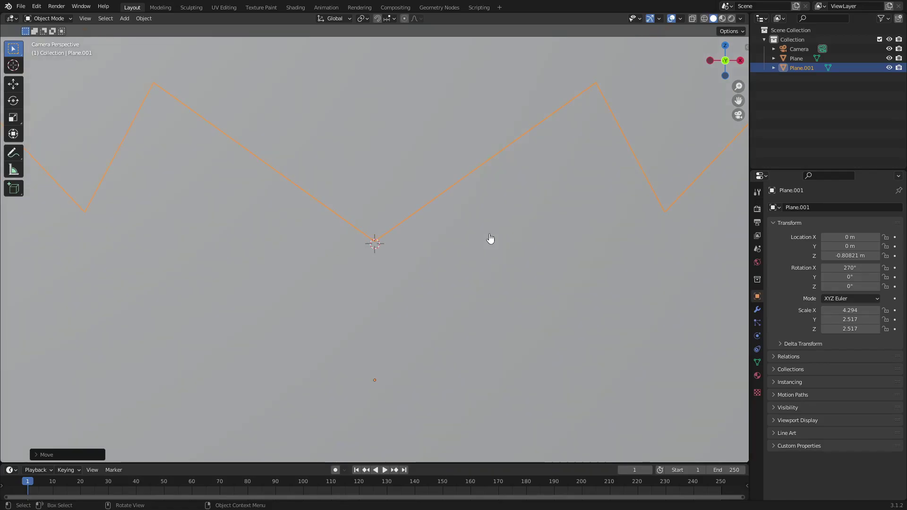
pyautogui.scroll(-6, 487, 240)
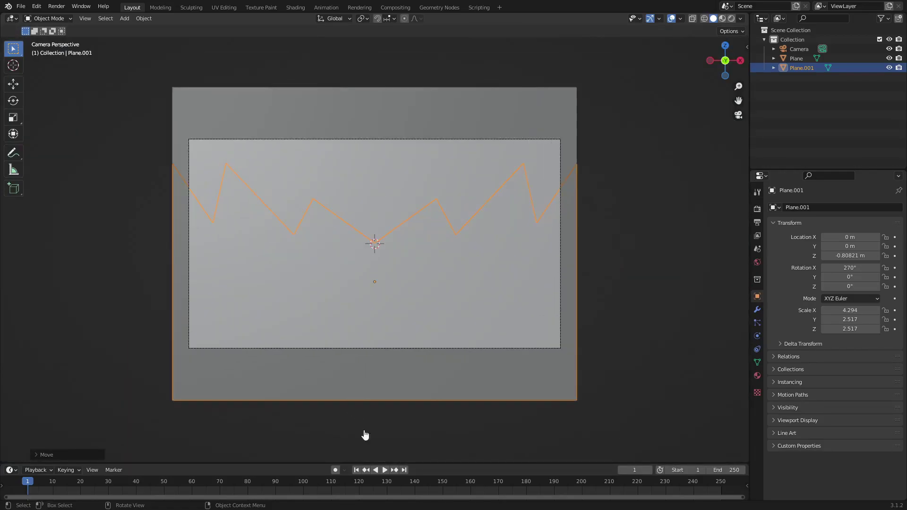
# - Enlarge the timeline slightly, set the start frame to 0, and change the output frame rate to 60 fps
pyautogui.moveTo(393, 463); pyautogui.dragTo(395, 443)
pyautogui.moveTo(692, 450); pyautogui.dragTo(529, 449)
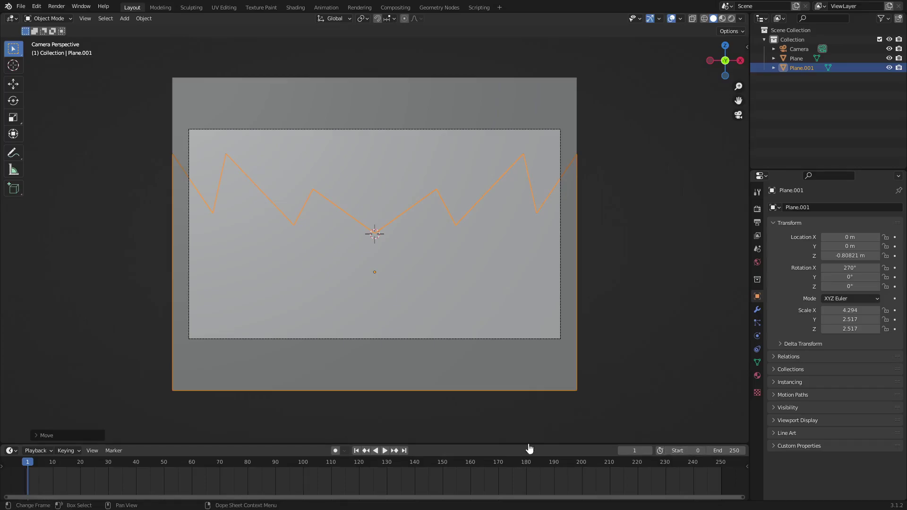
pyautogui.click(757, 223)
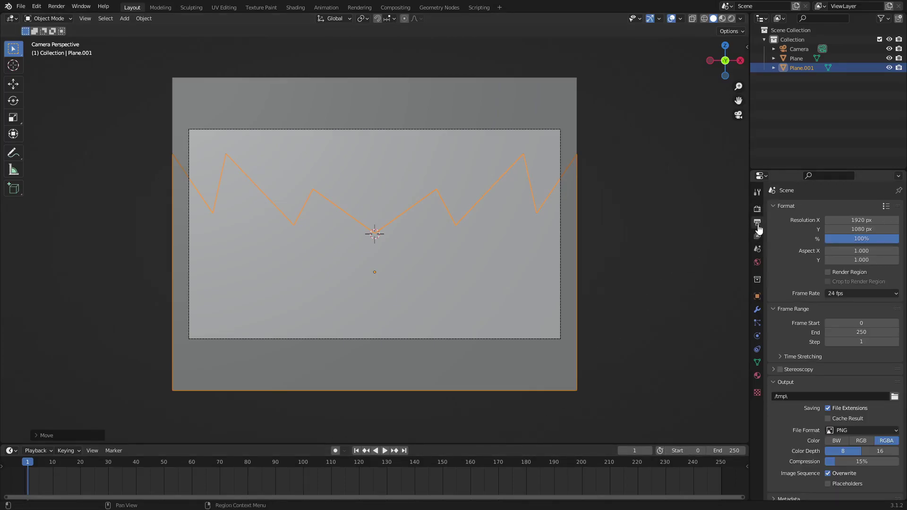
pyautogui.click(854, 295)
pyautogui.click(855, 374)
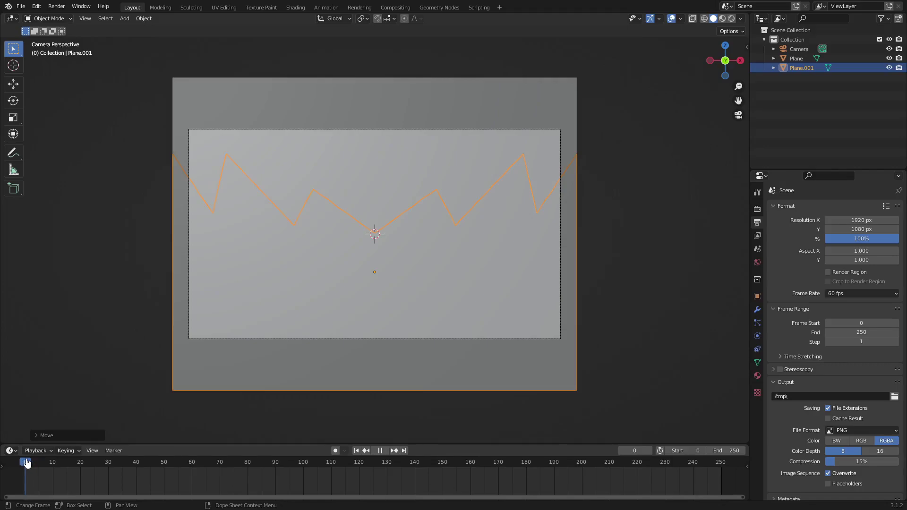
# - At frame 0, move the lower toothed plane down along Z until it is completely below the camera frame
pyautogui.press('Escape')
pyautogui.press('g')
pyautogui.press('z')
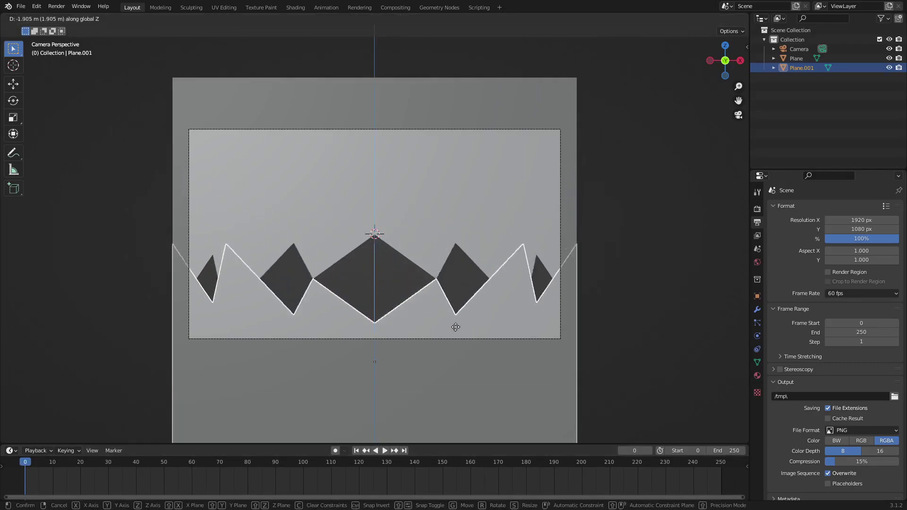
pyautogui.click(494, 427)
# - Move the upper toothed plane up along Z until it is completely above the camera frame
pyautogui.click(463, 264)
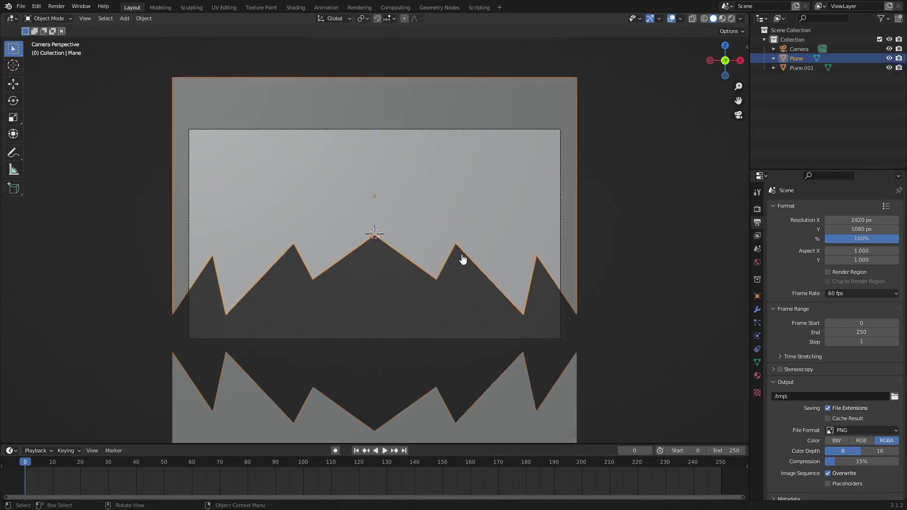
pyautogui.press('g')
pyautogui.press('z')
pyautogui.click(466, 65)
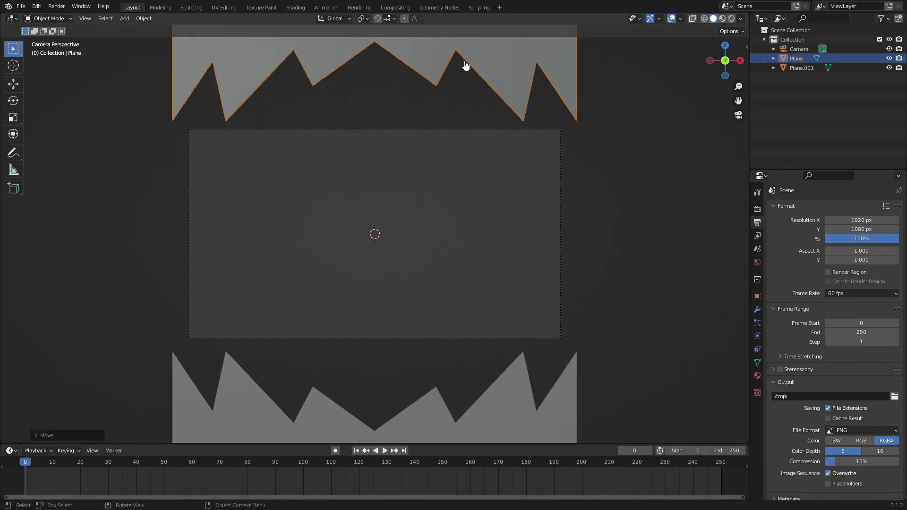
# - Insert a keyframe at frame 0 for the upper plane and another for the lower plane
pyautogui.press('i')
pyautogui.click(465, 65)
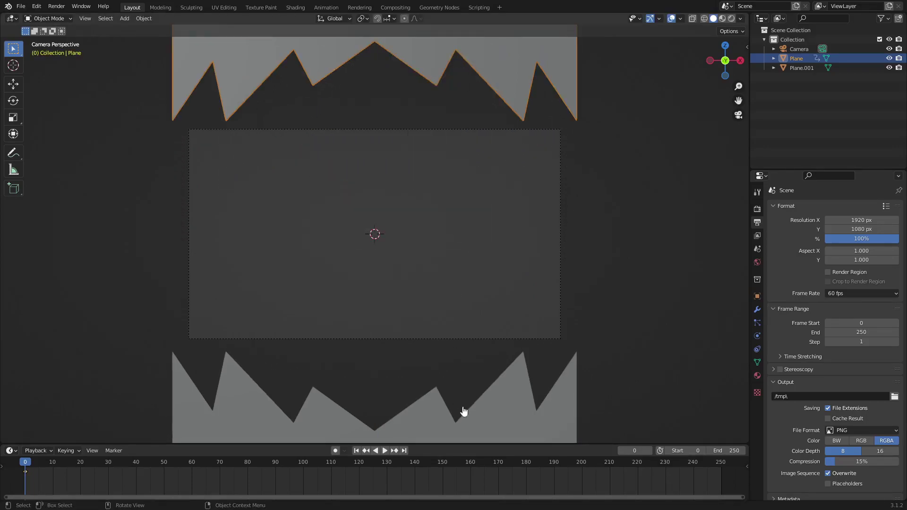
pyautogui.click(521, 405)
pyautogui.press('i')
pyautogui.click(555, 105)
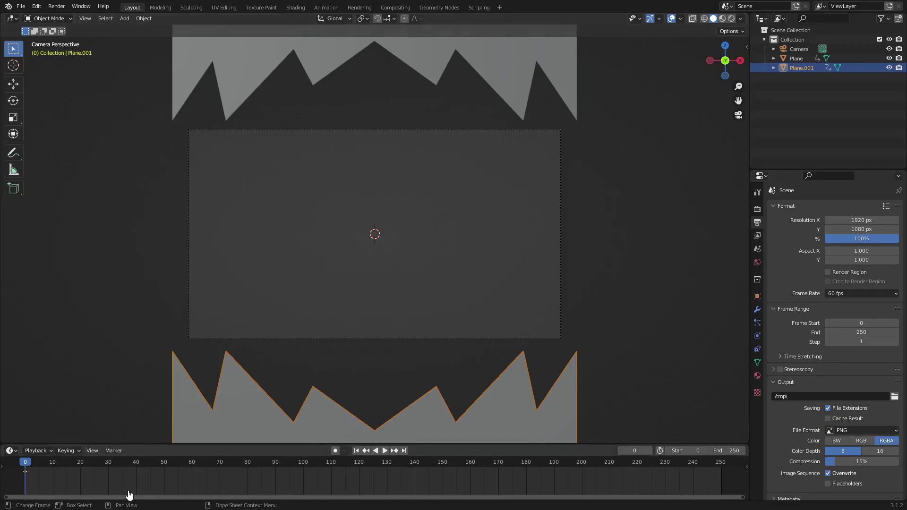
# - At frame 20, move the lower toothed plane up along Z into the camera frame and insert a Location keyframe
pyautogui.press('space')
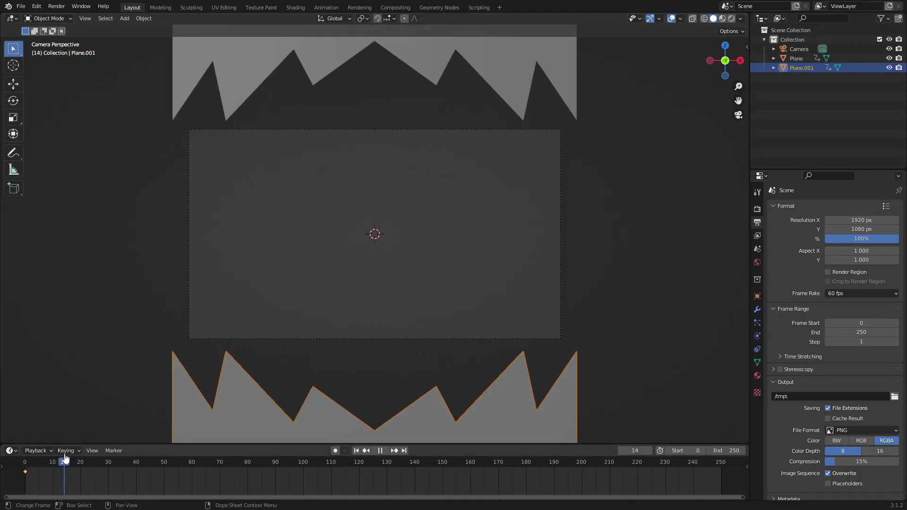
pyautogui.press('space')
pyautogui.press('g')
pyautogui.press('z')
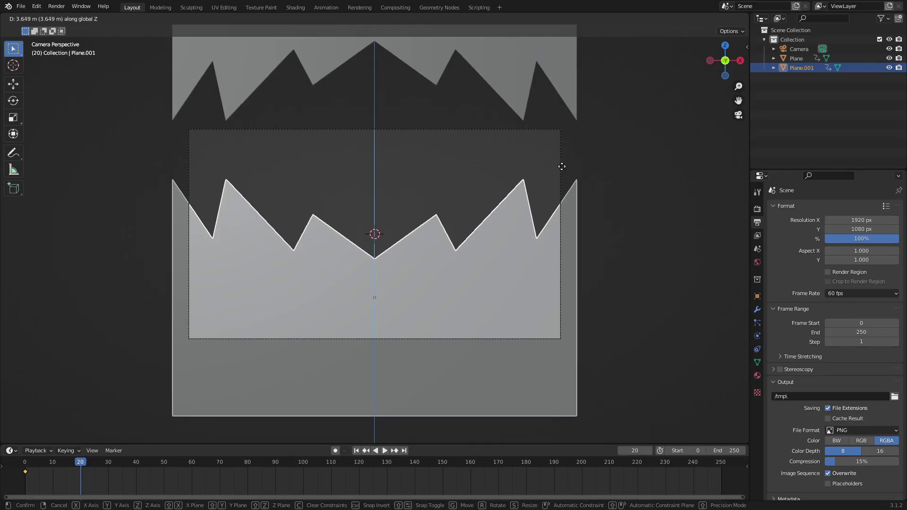
pyautogui.click(559, 187)
pyautogui.press('i')
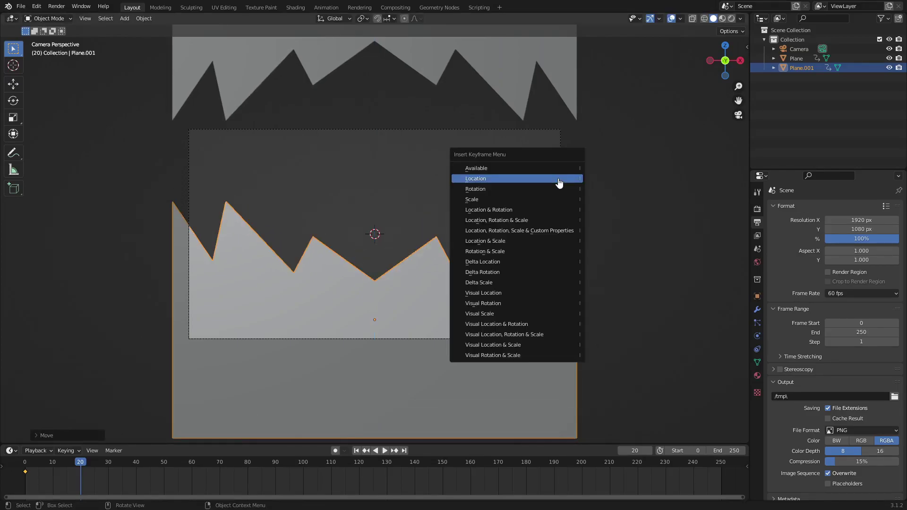
pyautogui.click(559, 180)
# - At frame 70, raise the lower plane about 1 m along Z and insert a Location keyframe
pyautogui.click(221, 468)
pyautogui.press('g')
pyautogui.press('z')
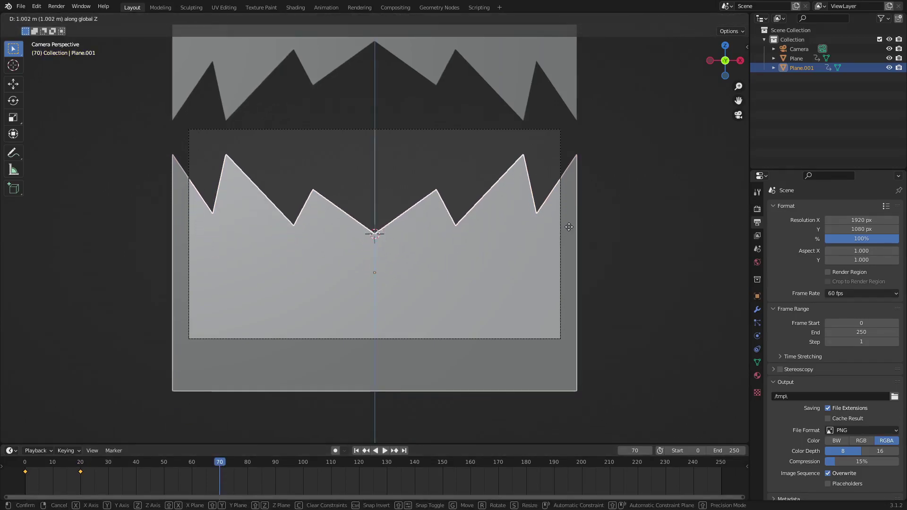
pyautogui.click(571, 227)
pyautogui.scroll(4, 384, 241)
pyautogui.scroll(-4, 344, 240)
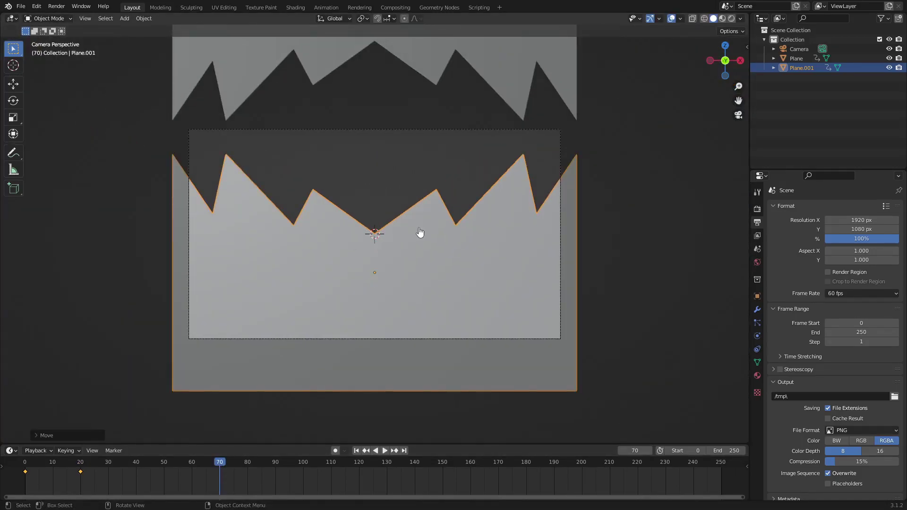
pyautogui.press('i')
pyautogui.click(419, 233)
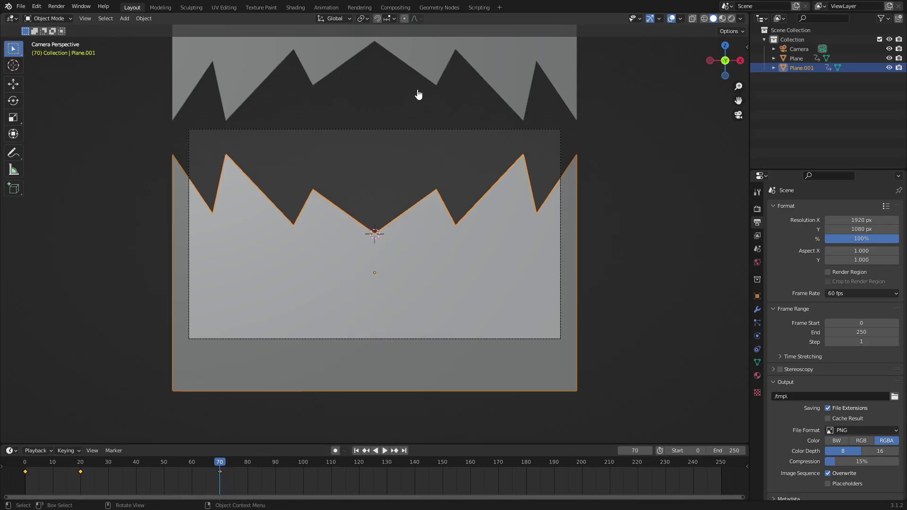
# - At frame 20, move the upper toothed plane down about 3.2 m along Z and insert a Location keyframe
pyautogui.click(428, 65)
pyautogui.click(81, 467)
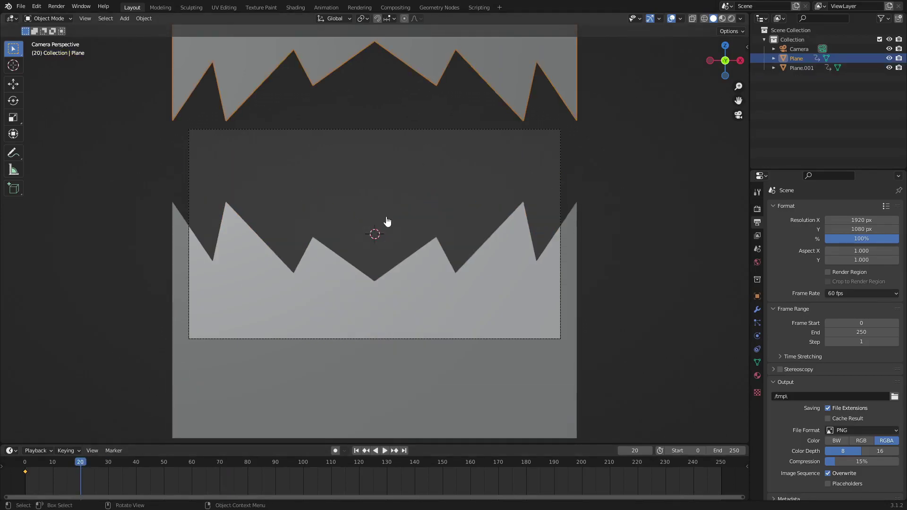
pyautogui.press('g')
pyautogui.press('z')
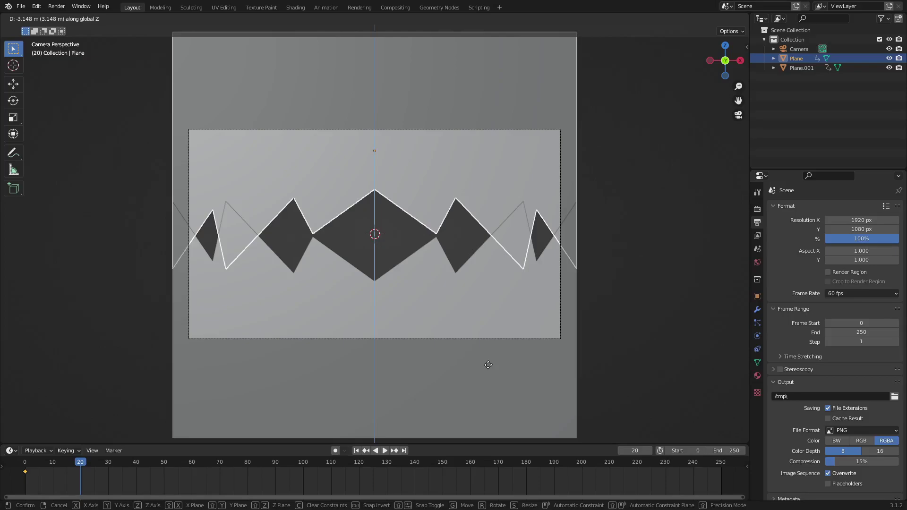
pyautogui.click(489, 369)
pyautogui.press('i')
pyautogui.click(417, 150)
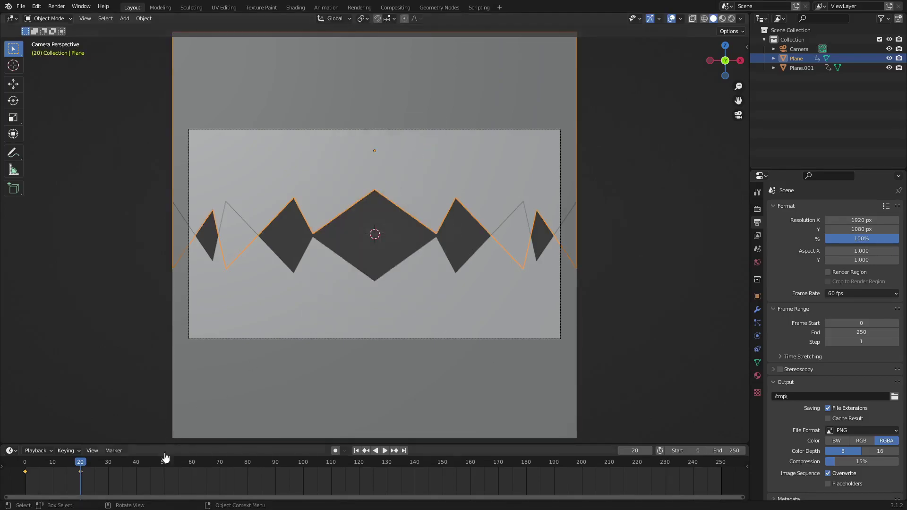
# - At frame 70, lower the upper plane about 1 m along Z to close the remaining gaps and insert a Location keyframe
pyautogui.click(215, 466)
pyautogui.press('space')
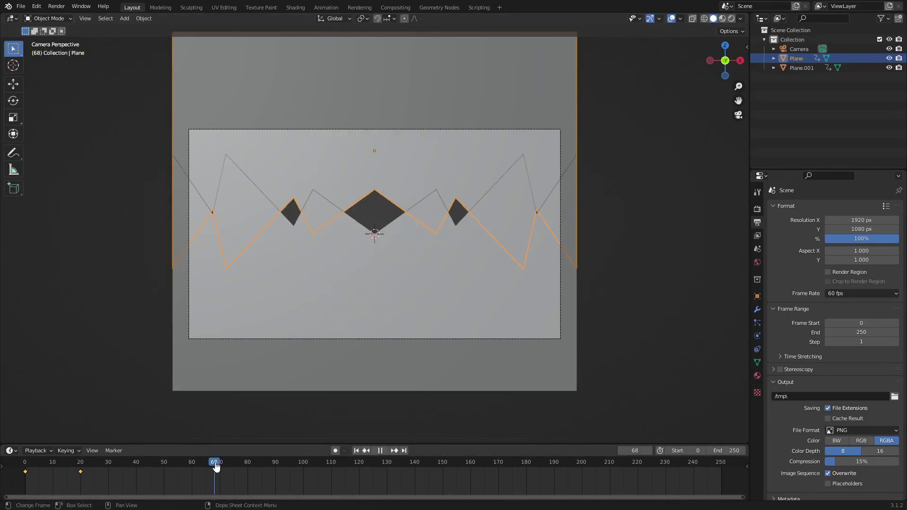
pyautogui.press('space')
pyautogui.press('g')
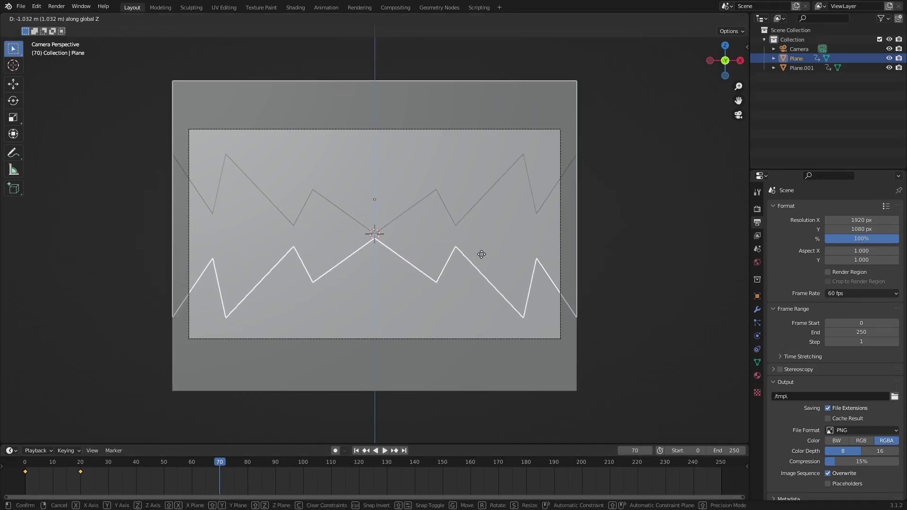
pyautogui.click(482, 250)
pyautogui.press('i')
pyautogui.click(478, 189)
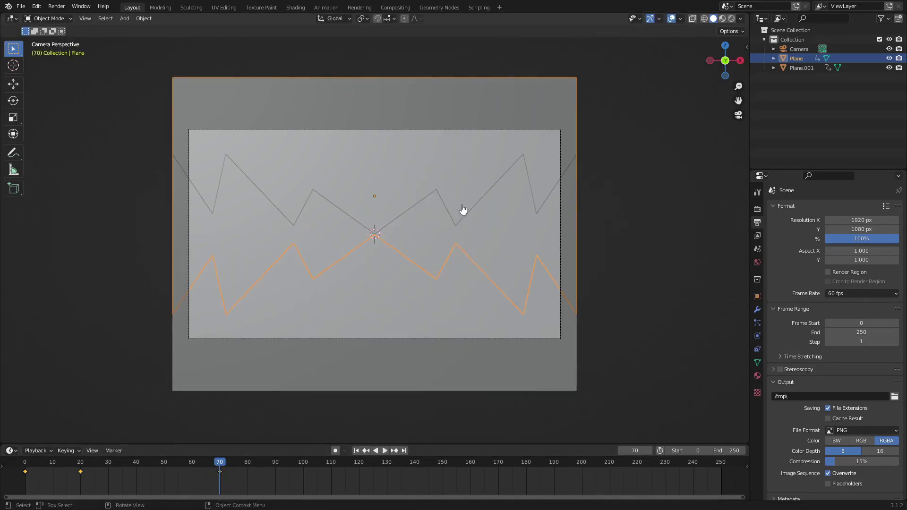
# - Play the animation from frame 0 and scrub through the first 15 frames to check how the teeth close
pyautogui.click(357, 451)
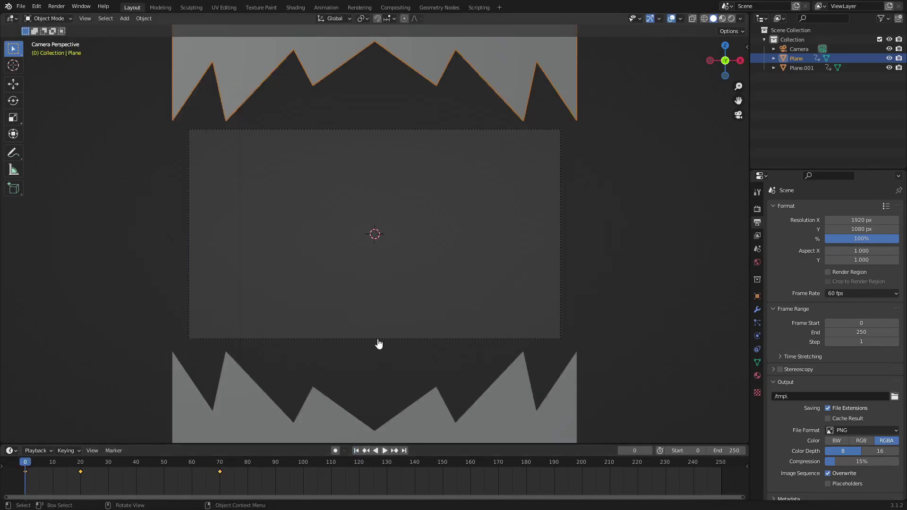
pyautogui.click(377, 343)
pyautogui.click(386, 453)
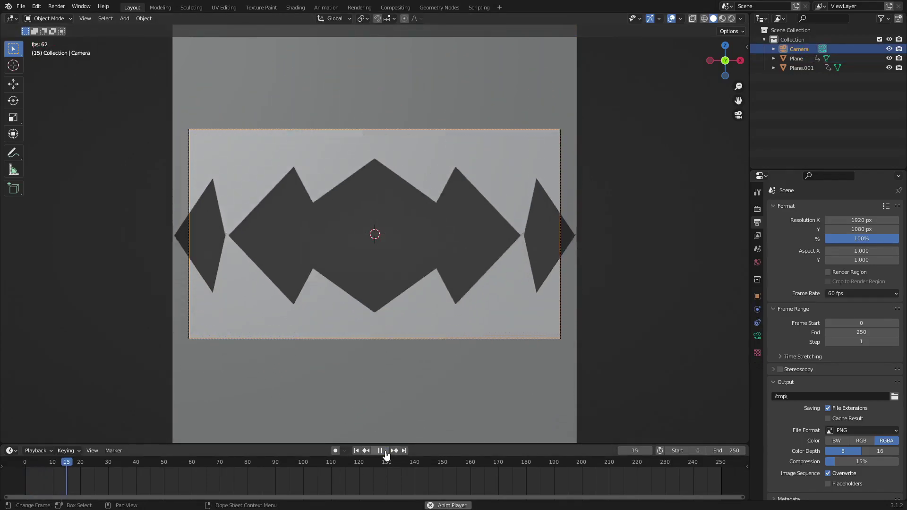
pyautogui.click(357, 453)
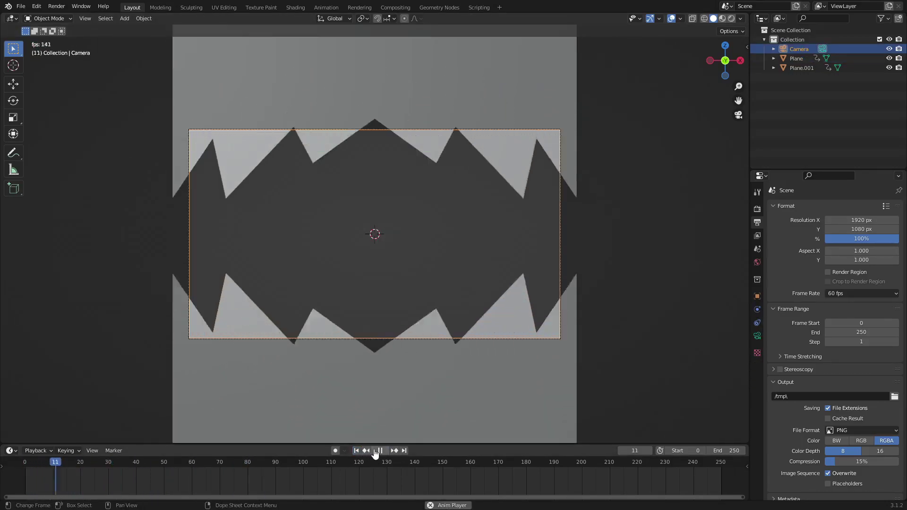
pyautogui.click(379, 451)
pyautogui.click(47, 465)
pyautogui.moveTo(49, 468); pyautogui.dragTo(66, 468)
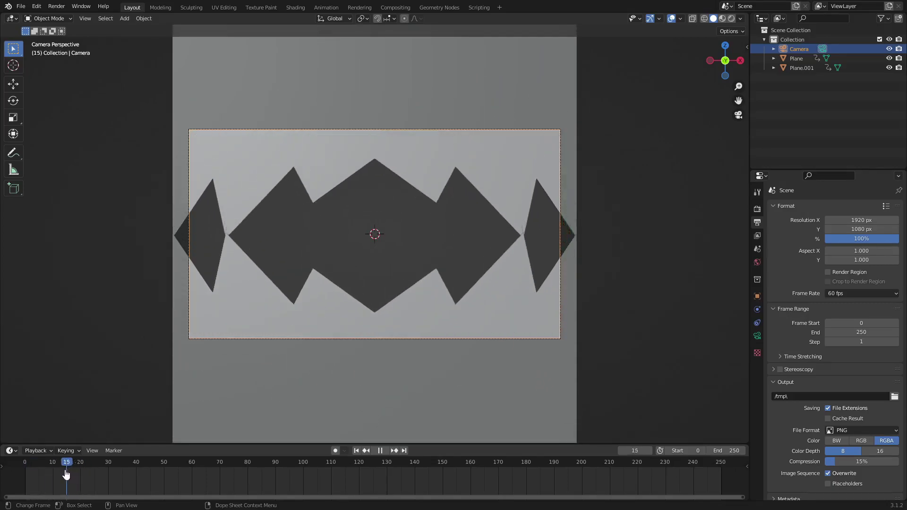
# - At frame 20, raise the upper plane about 0.8 m along Z and replace its Location keyframe
pyautogui.click(282, 205)
pyautogui.click(81, 466)
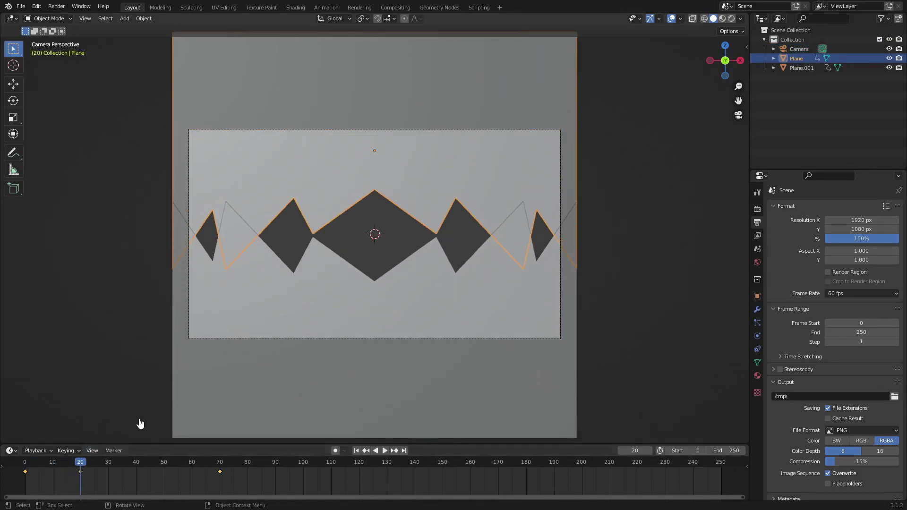
pyautogui.press('g')
pyautogui.press('z')
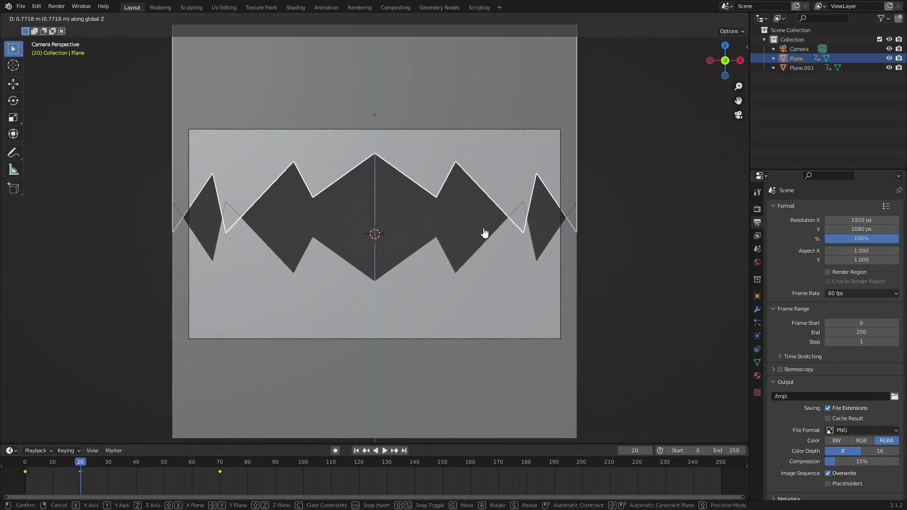
pyautogui.click(481, 230)
pyautogui.press('i')
pyautogui.click(485, 235)
# - At frame 20, lower the bottom plane along Z until its tallest tips just meet the upper teeth, and replace its Location keyframe
pyautogui.click(409, 320)
pyautogui.press('g')
pyautogui.press('z')
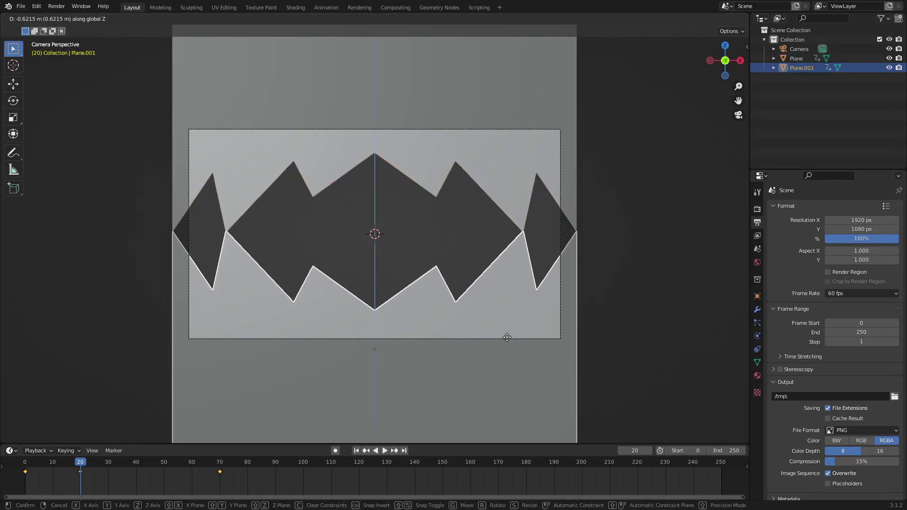
pyautogui.click(511, 348)
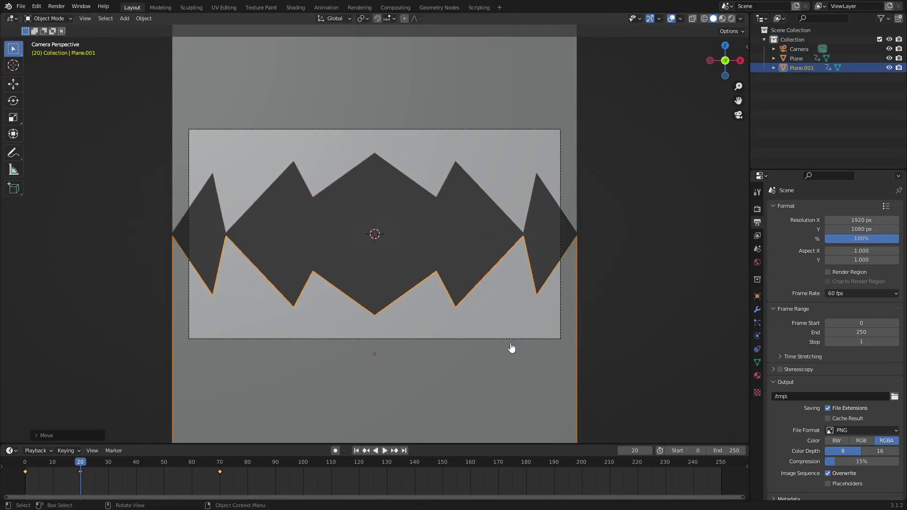
pyautogui.press('i')
pyautogui.click(506, 324)
# - In Edit Mode, move the tips of the lower plane's two tall teeth inside the camera frame down along Z
pyautogui.press('Tab')
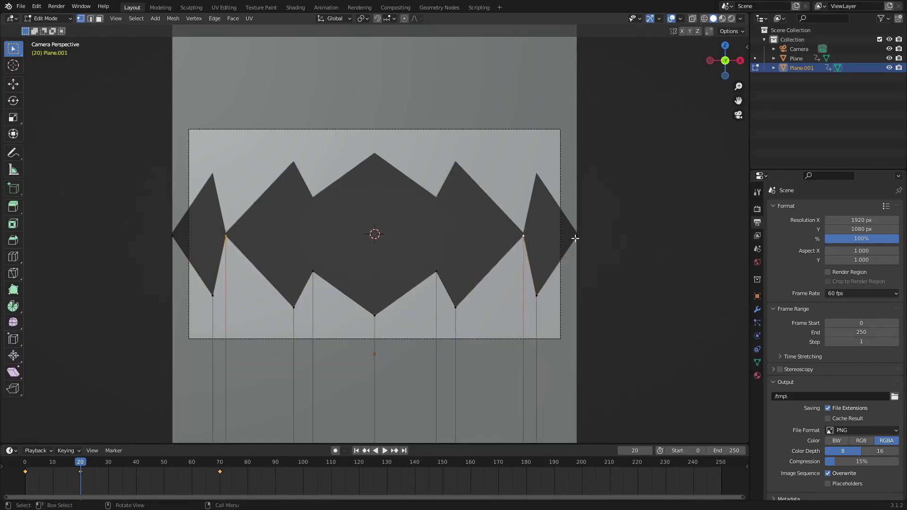
pyautogui.press('g')
pyautogui.press('z')
pyautogui.click(578, 261)
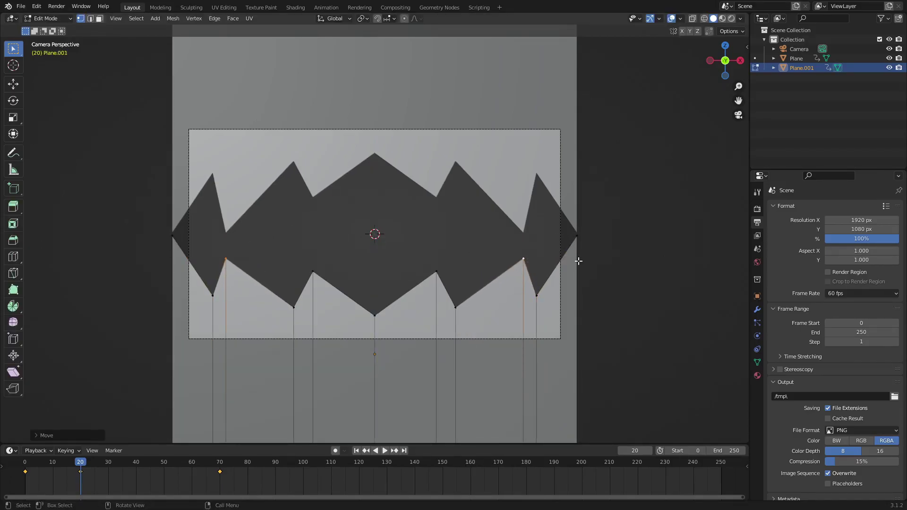
# - Scale the two selected tooth tips along X to about 0.88 to bring them inward, and return to Object Mode
pyautogui.scroll(-3, 546, 288)
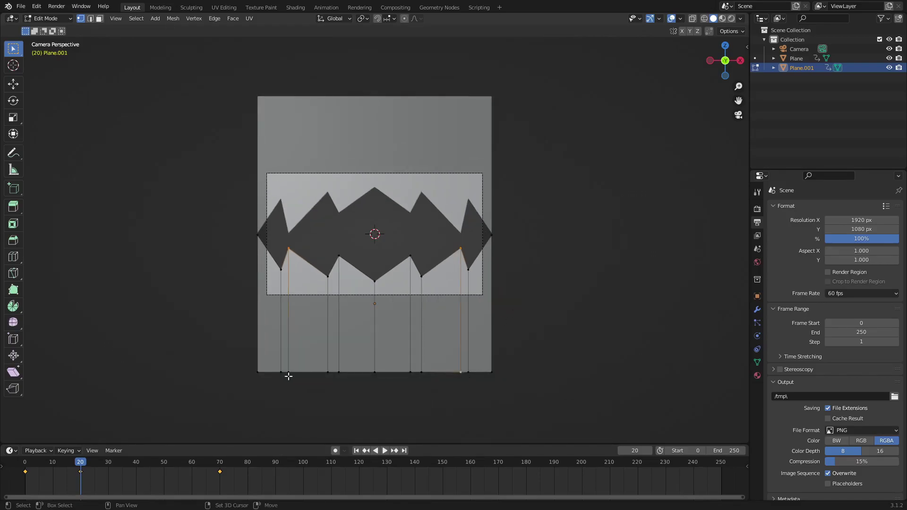
pyautogui.scroll(3, 469, 294)
pyautogui.press('g')
pyautogui.press('Escape')
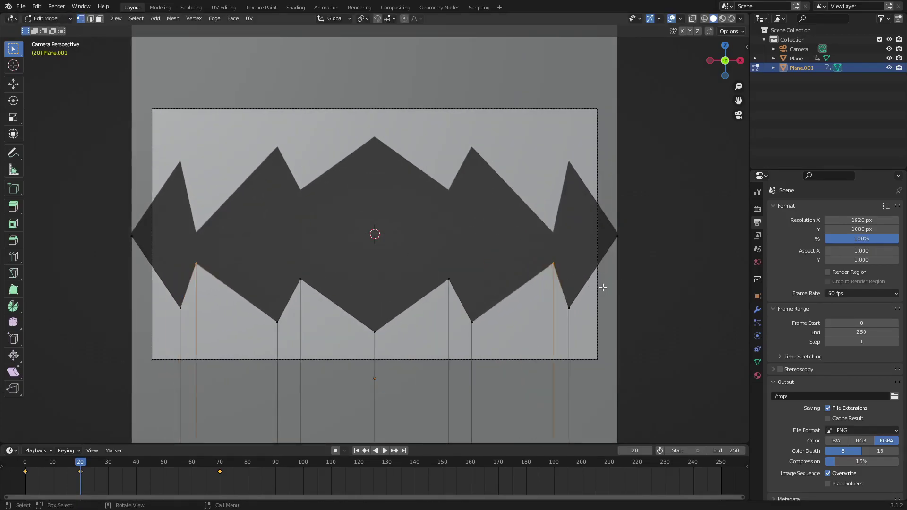
pyautogui.press('s')
pyautogui.press('x')
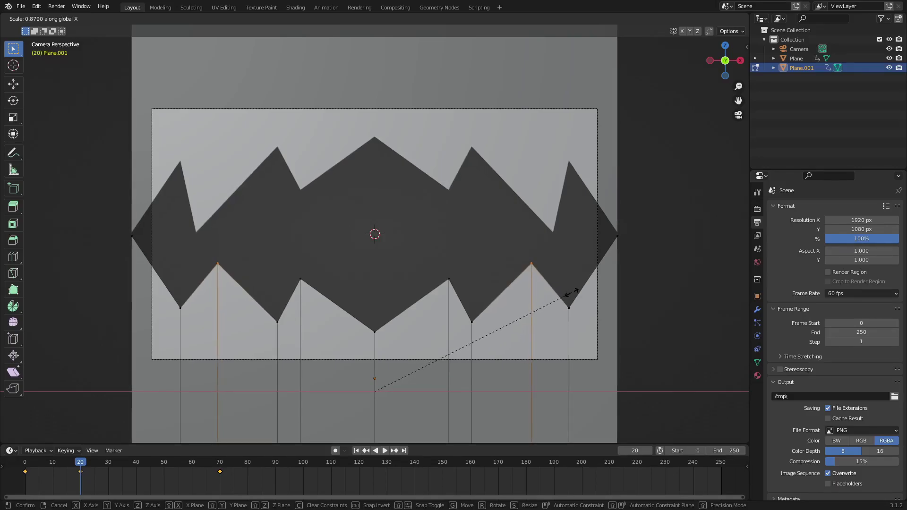
pyautogui.click(571, 293)
pyautogui.press('Tab')
pyautogui.scroll(-4, 415, 348)
pyautogui.scroll(3, 277, 433)
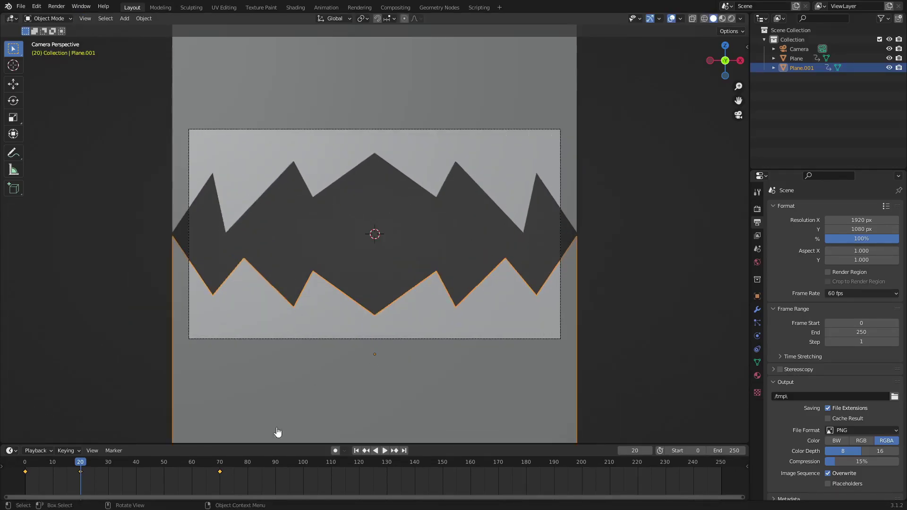
# - Play back the animation to check the closing motion with the reshaped lower teeth
pyautogui.click(364, 451)
pyautogui.click(382, 451)
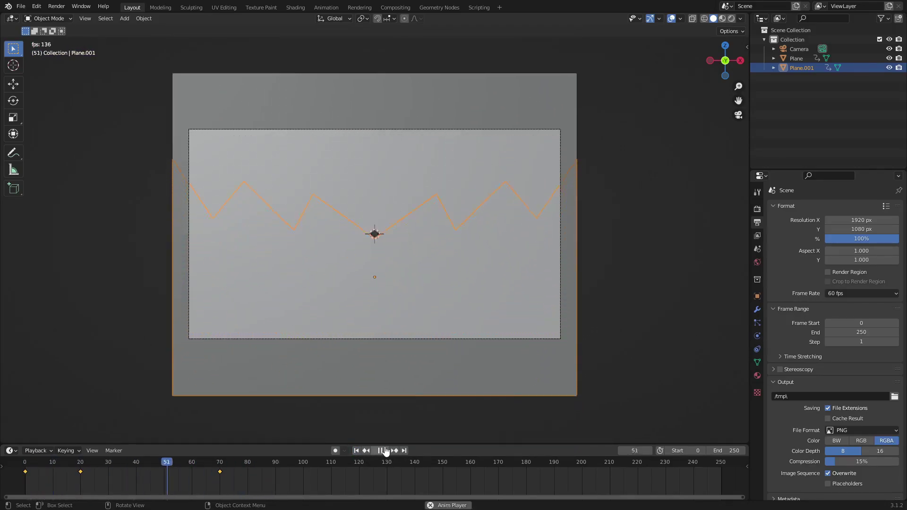
pyautogui.press('space')
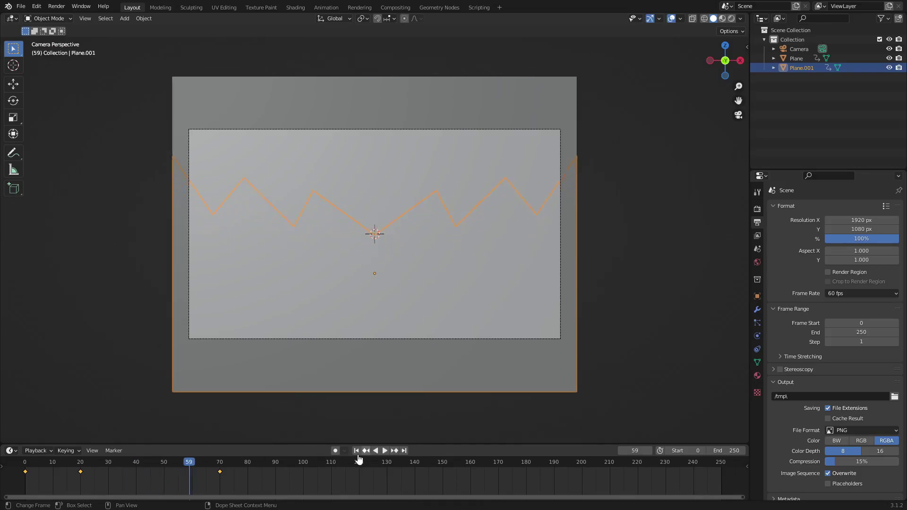
# - Move the frame-20 keyframe to frame 10 for the lower plane and for the upper plane
pyautogui.click(100, 462)
pyautogui.click(81, 472)
pyautogui.write('g-10')
pyautogui.press('Return')
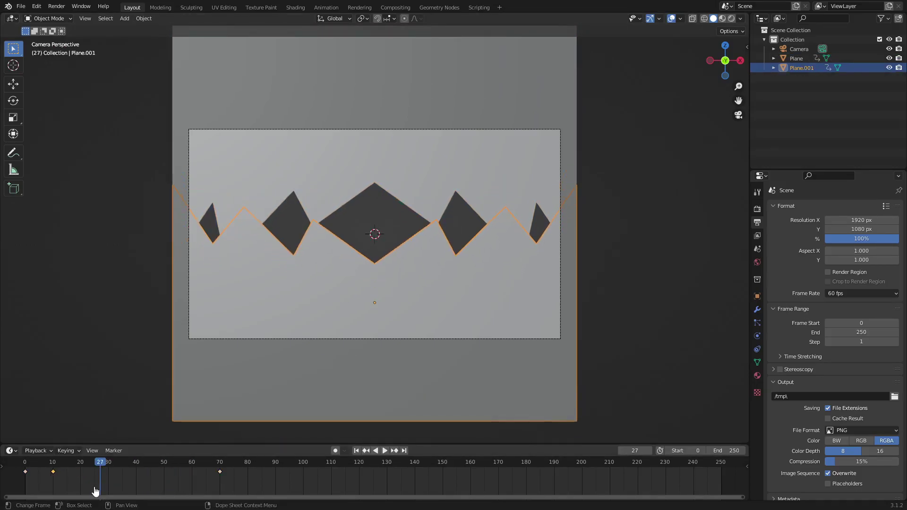
pyautogui.click(405, 165)
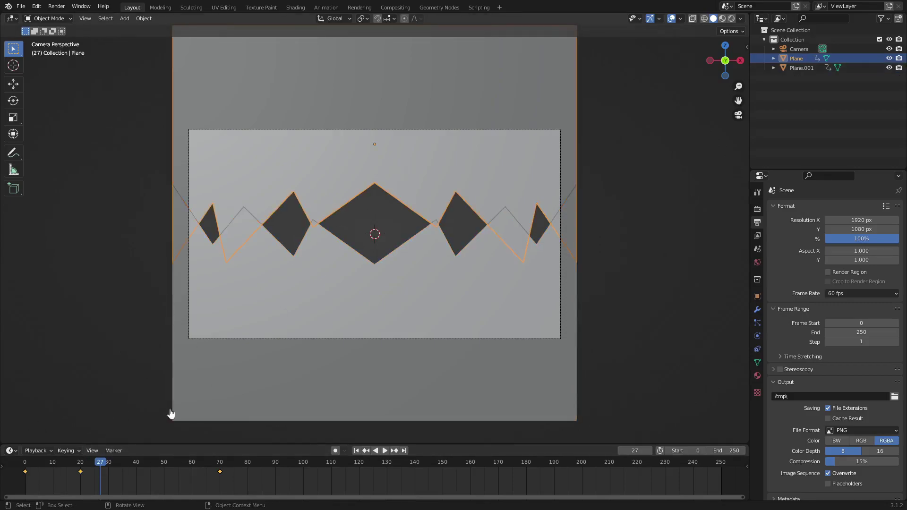
pyautogui.press('g')
pyautogui.click(46, 485)
pyautogui.rightClick(358, 451)
pyautogui.press('Escape')
# - Replay the animation from frame 0 to review the timing of the bite
pyautogui.click(357, 450)
pyautogui.click(384, 450)
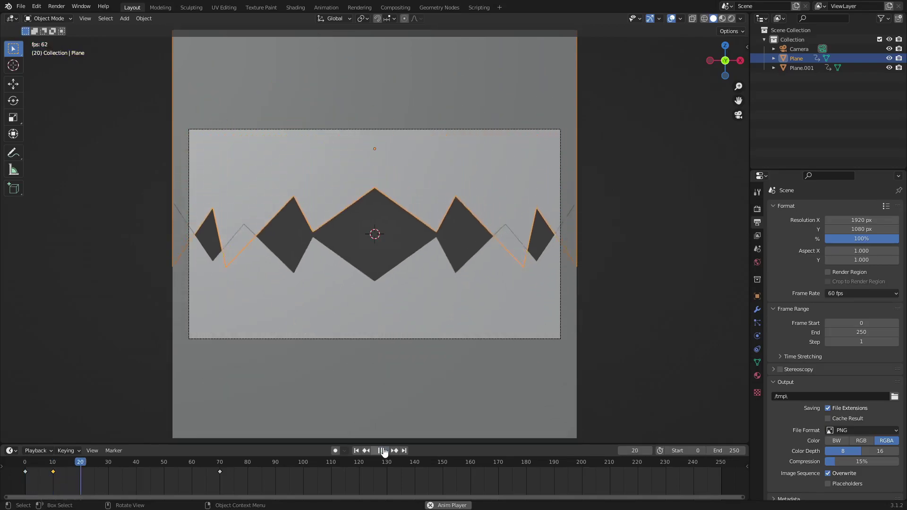
pyautogui.click(358, 451)
# - Move the frame-70 keyframe to frame 50 for the upper plane and for the lower plane
pyautogui.click(220, 471)
pyautogui.press('g')
pyautogui.click(188, 486)
pyautogui.click(320, 217)
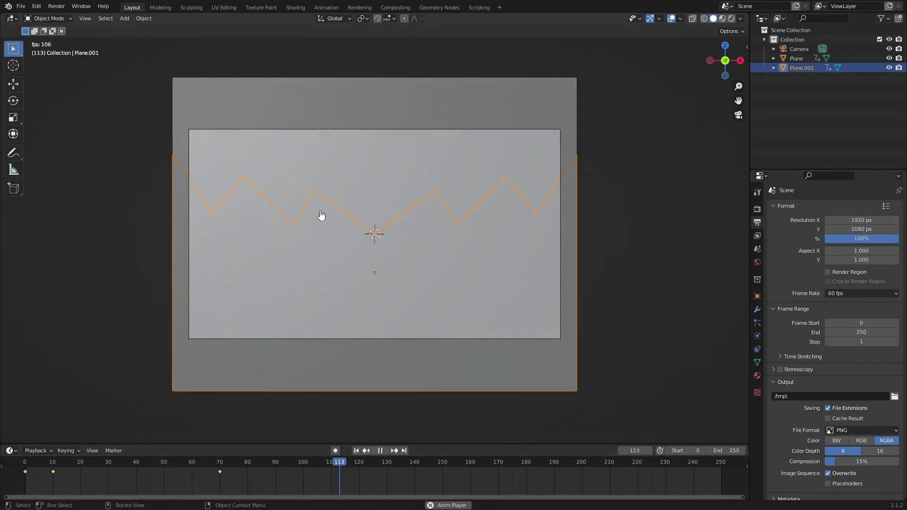
pyautogui.click(220, 471)
pyautogui.press('g')
pyautogui.click(144, 481)
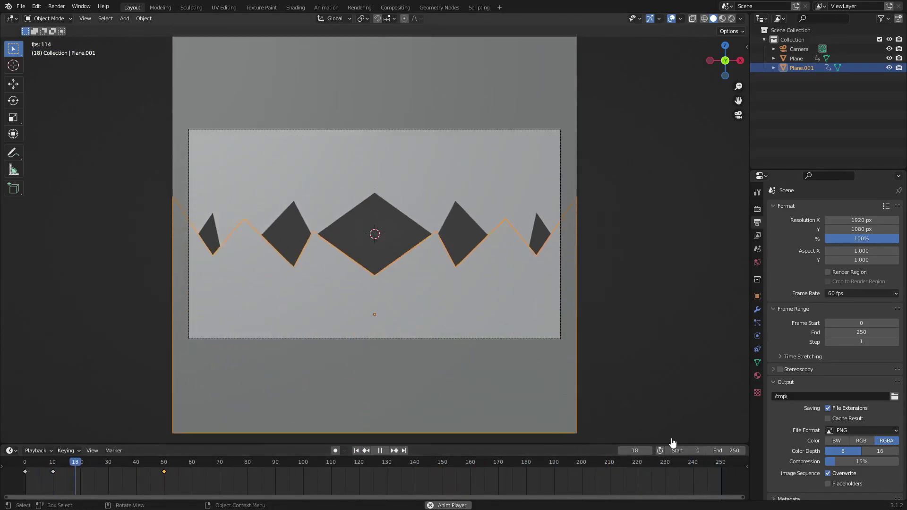
# - Set the animation's end frame to 100 and hide the viewport overlays during playback
pyautogui.doubleClick(719, 452)
pyautogui.write('100')
pyautogui.press('Return')
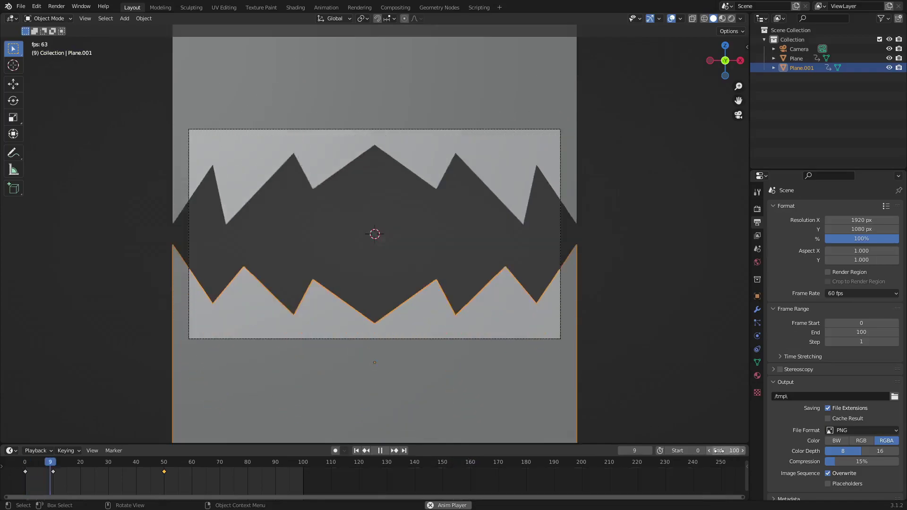
pyautogui.click(672, 19)
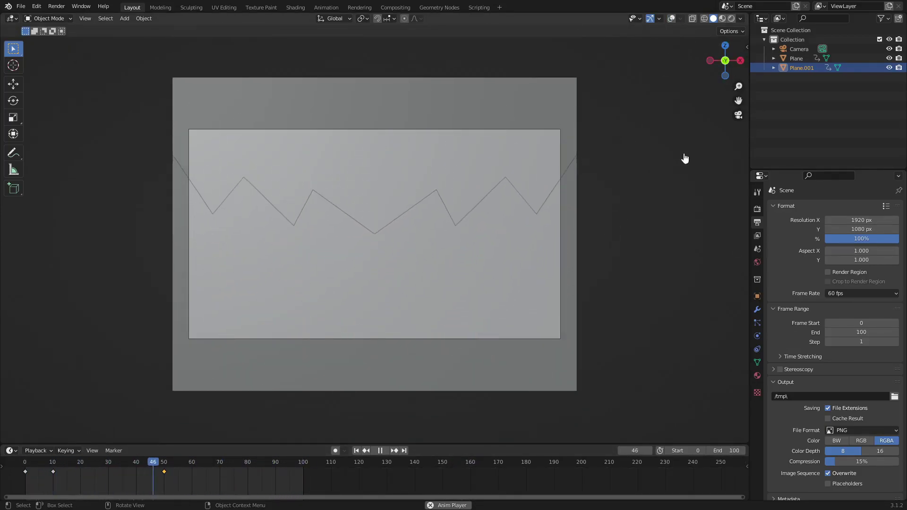
# - Stop the playback and assign the existing Material to both the lower and the upper toothed planes
pyautogui.press('space')
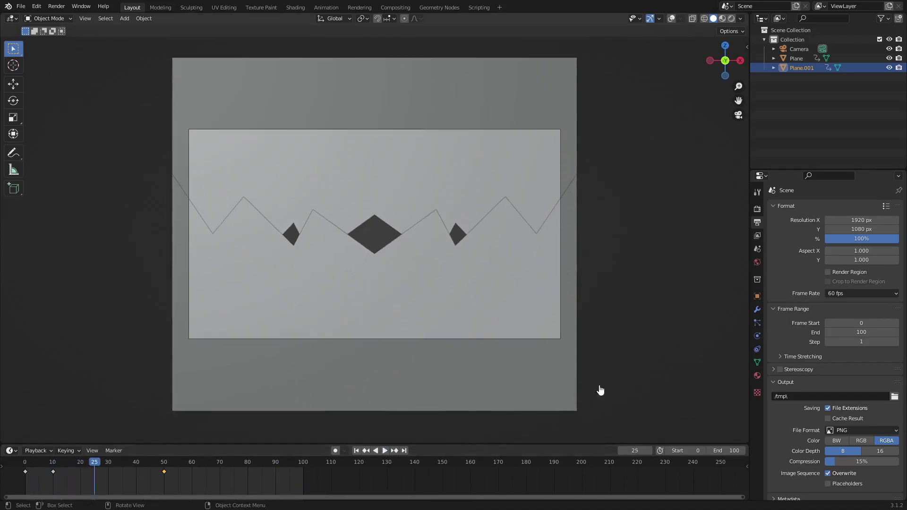
pyautogui.click(757, 376)
pyautogui.click(775, 247)
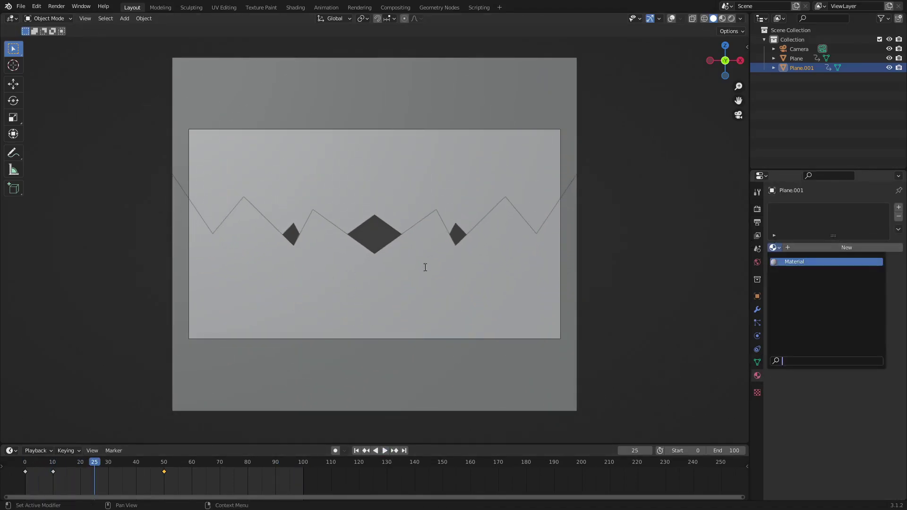
pyautogui.click(833, 261)
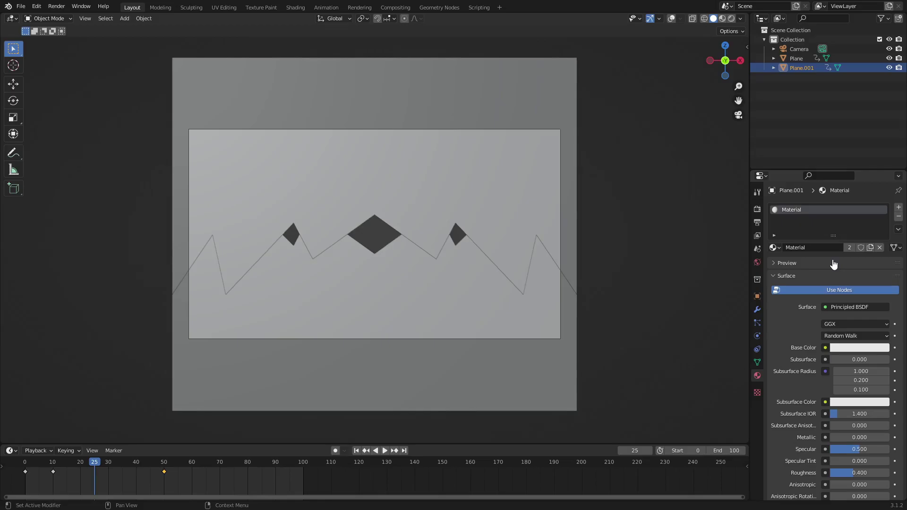
pyautogui.click(511, 218)
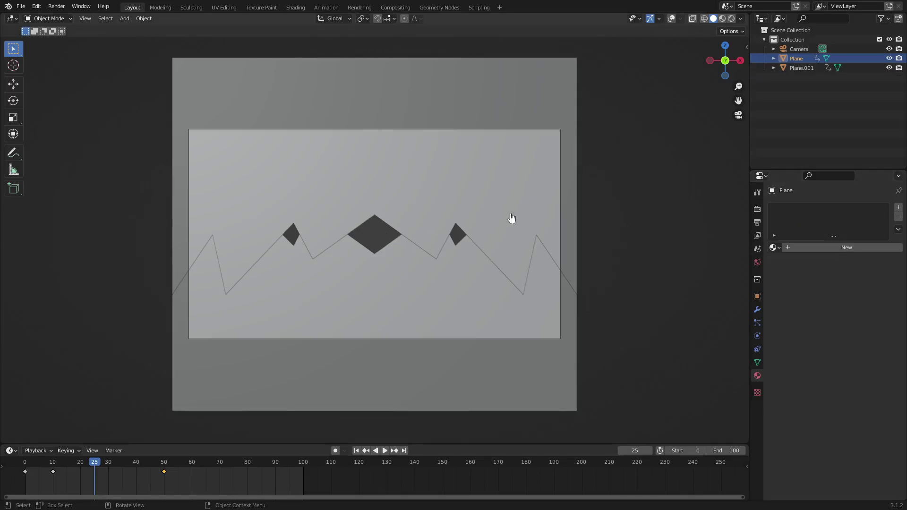
pyautogui.click(775, 248)
pyautogui.click(798, 262)
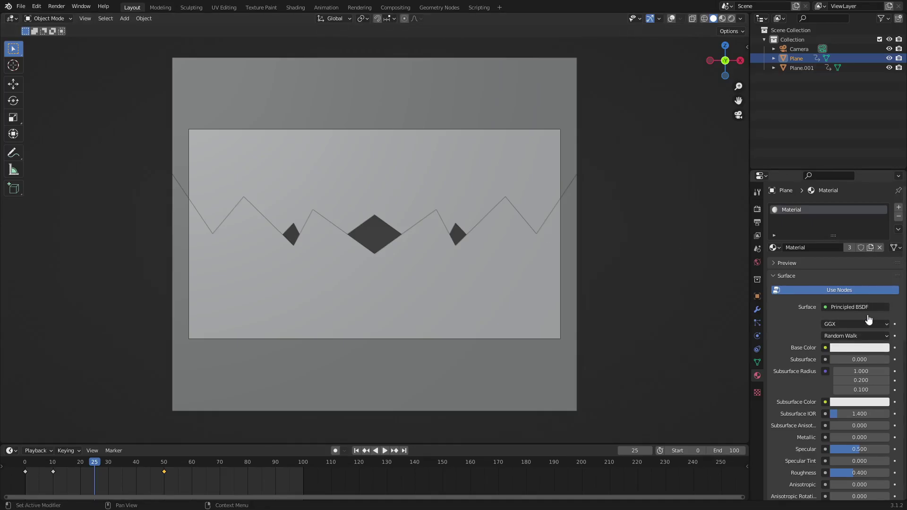
# - Change the surface shader of the toothed planes' shared material to Emission
pyautogui.click(853, 308)
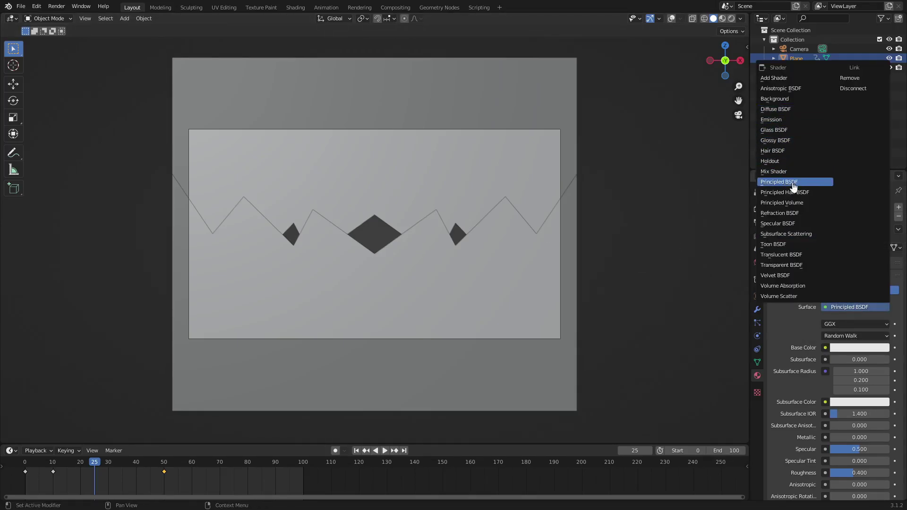
pyautogui.click(790, 124)
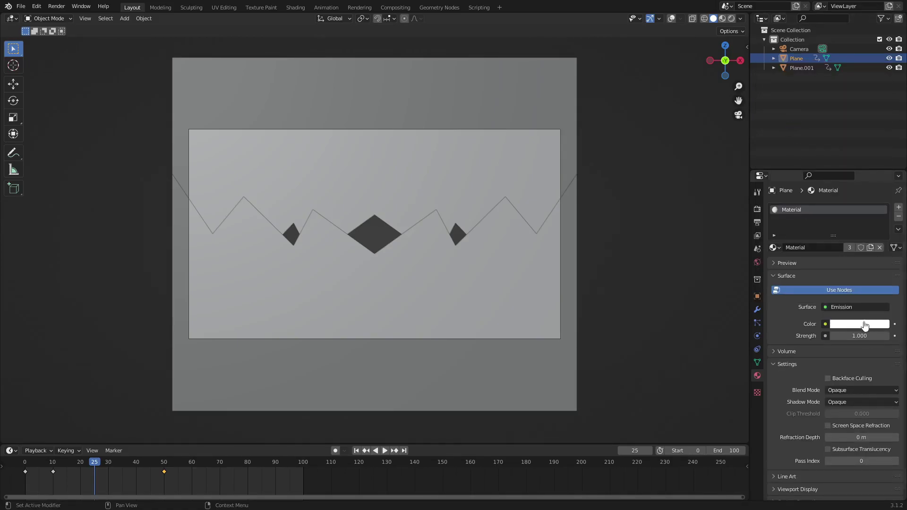
pyautogui.click(867, 324)
# - Set the scene's color management view transform to Standard
pyautogui.click(757, 211)
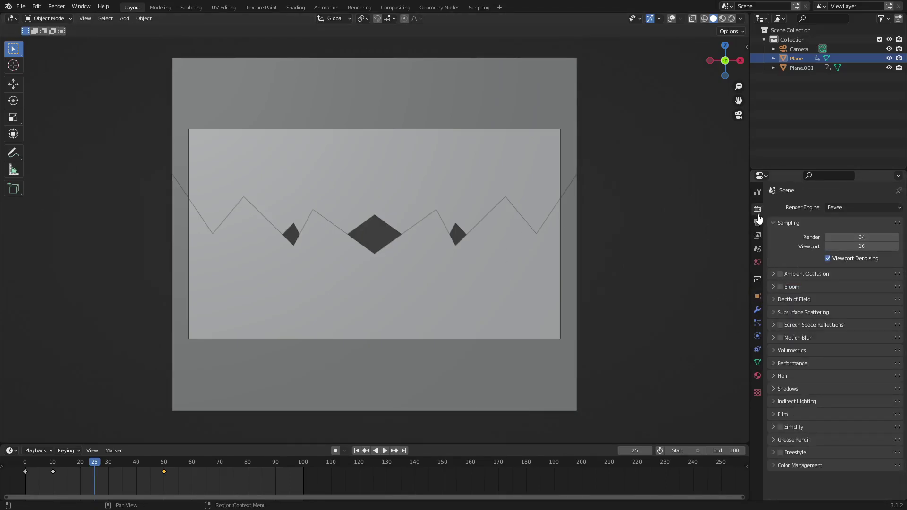
pyautogui.click(823, 466)
pyautogui.scroll(-3, 830, 446)
pyautogui.click(843, 438)
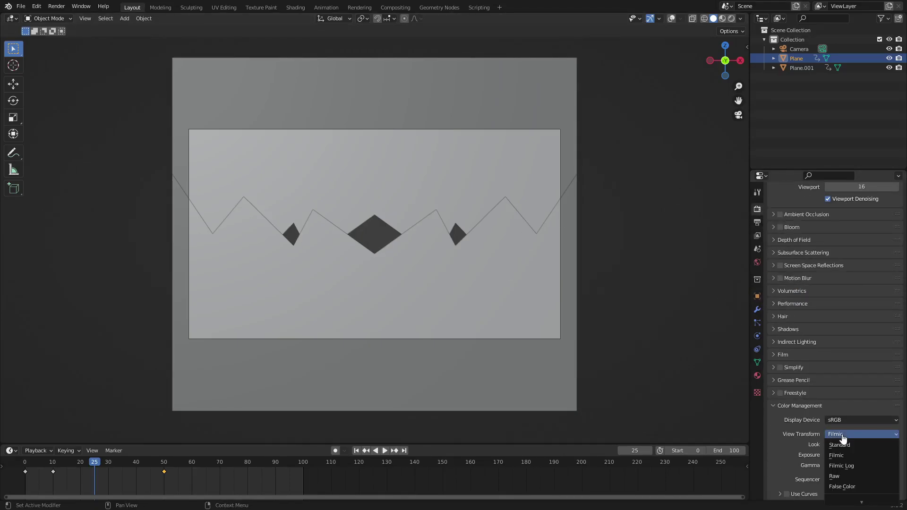
pyautogui.click(854, 449)
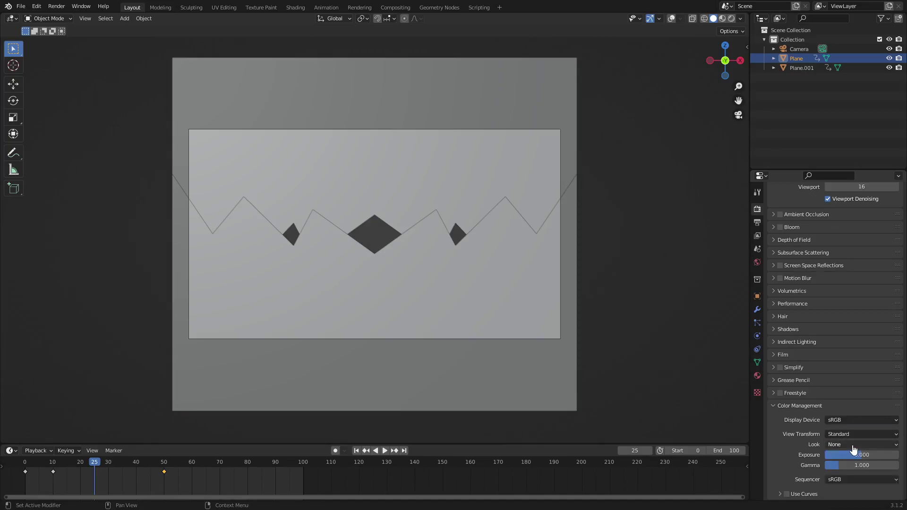
# - Go to frame 6, add a new plane and move it along Y to sit behind the toothed planes
pyautogui.moveTo(138, 461); pyautogui.dragTo(43, 480)
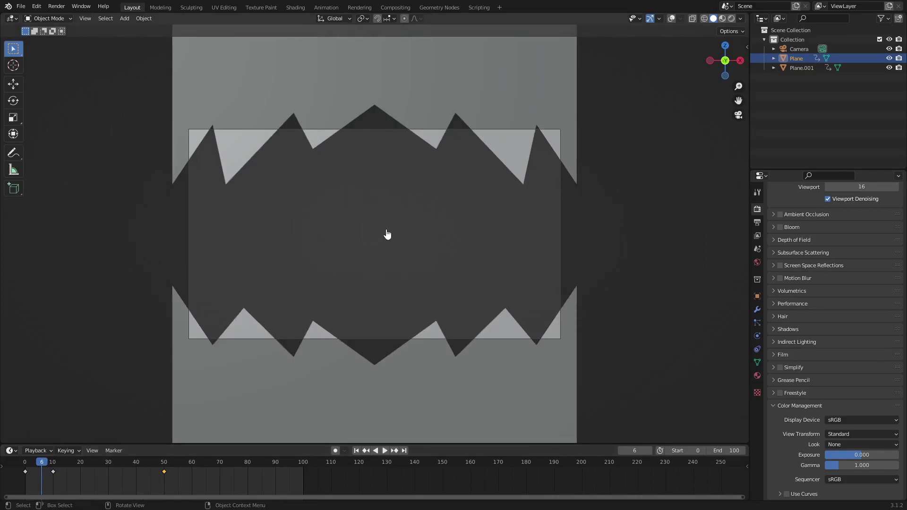
pyautogui.hotkey('shift', 'a')
pyautogui.moveTo(387, 231)
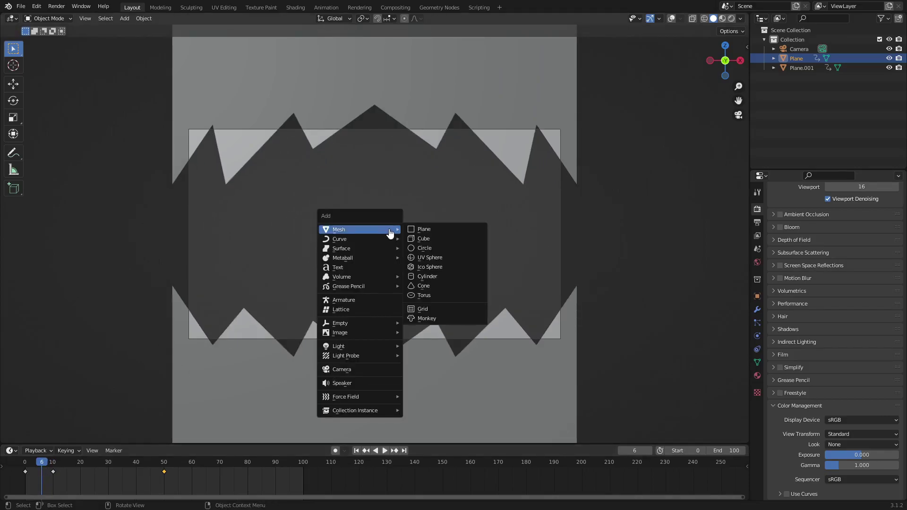
pyautogui.click(431, 231)
pyautogui.moveTo(524, 255); pyautogui.dragTo(488, 335, button='middle')
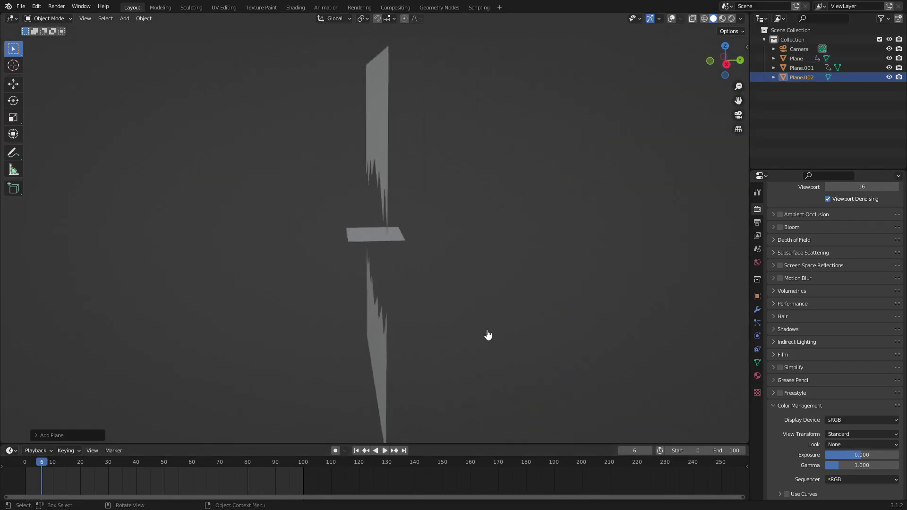
pyautogui.scroll(-3, 488, 335)
pyautogui.press('g')
pyautogui.press('y')
pyautogui.click(593, 315)
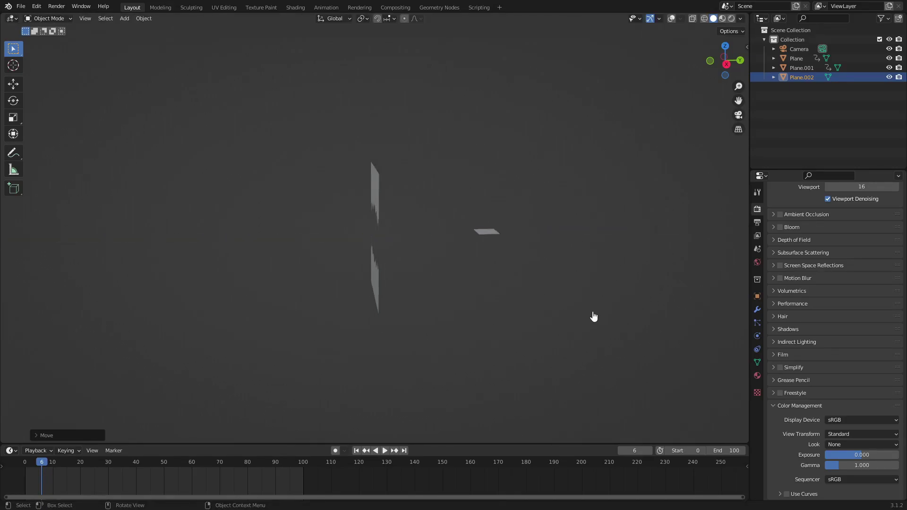
# - Rotate the new plane 90° about X and scale it up until it fills the background of the camera view
pyautogui.write('rx')
pyautogui.write('90')
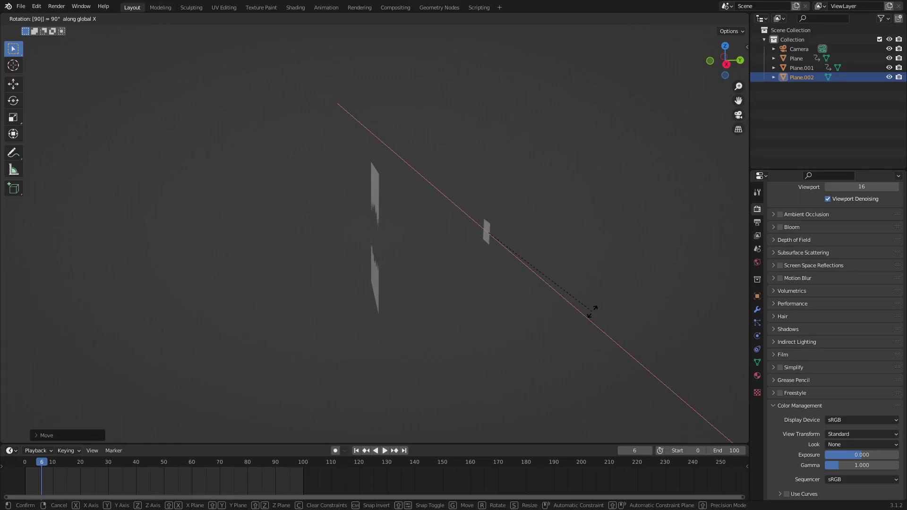
pyautogui.press('Return')
pyautogui.moveTo(594, 316); pyautogui.dragTo(644, 314, button='middle')
pyautogui.press('s')
pyautogui.click(622, 302)
pyautogui.press('KP_1')
pyautogui.press('s')
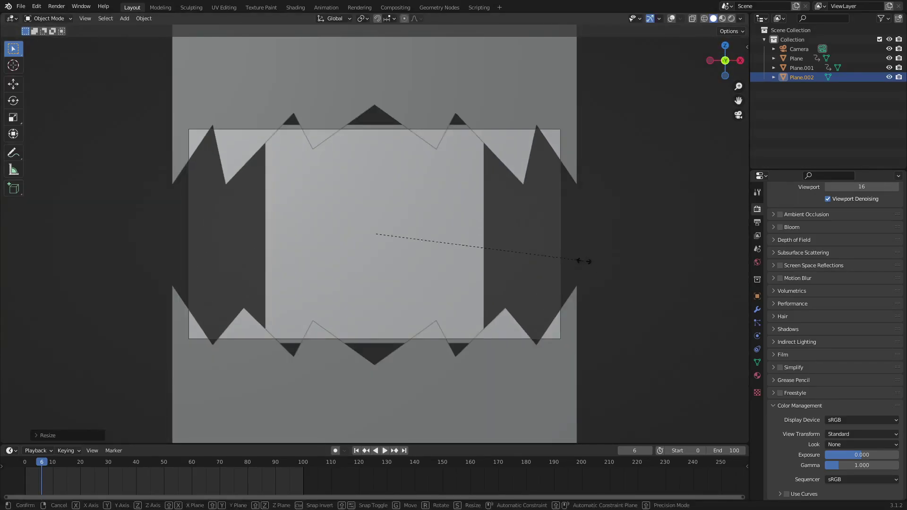
pyautogui.click(40, 268)
# - Add a point light to the scene
pyautogui.moveTo(142, 264); pyautogui.dragTo(559, 241, button='middle')
pyautogui.hotkey('shift', 'a')
pyautogui.moveTo(559, 239)
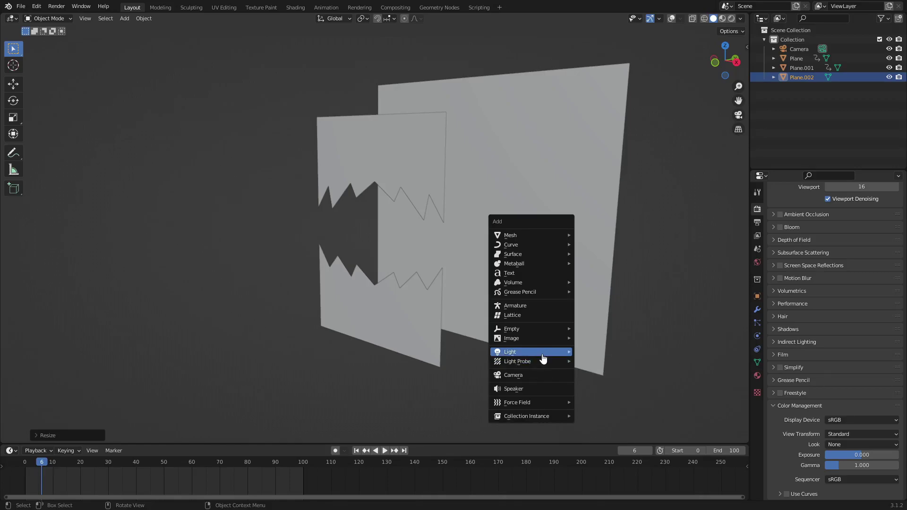
pyautogui.moveTo(543, 353)
pyautogui.click(594, 352)
pyautogui.moveTo(590, 354); pyautogui.dragTo(470, 314, button='middle')
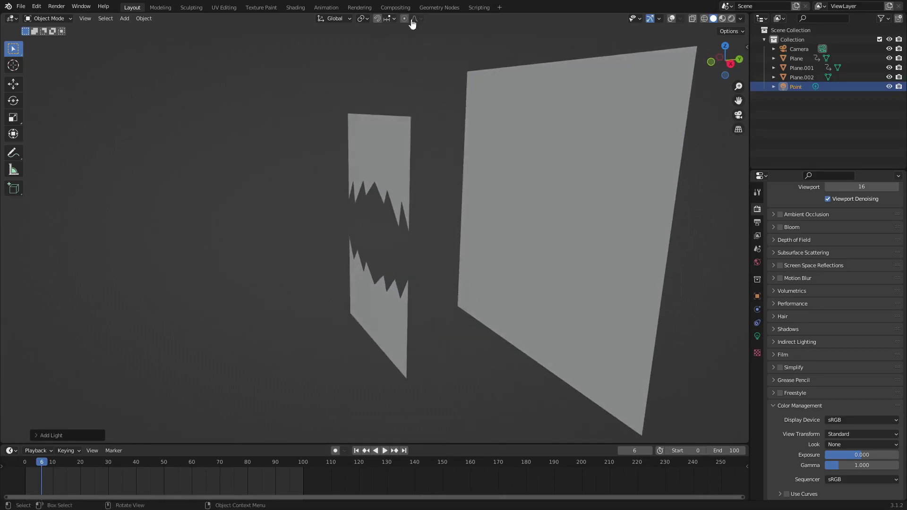
# - Show the viewport overlays again and move the point light along Y to between the toothed planes and the backdrop plane
pyautogui.click(671, 20)
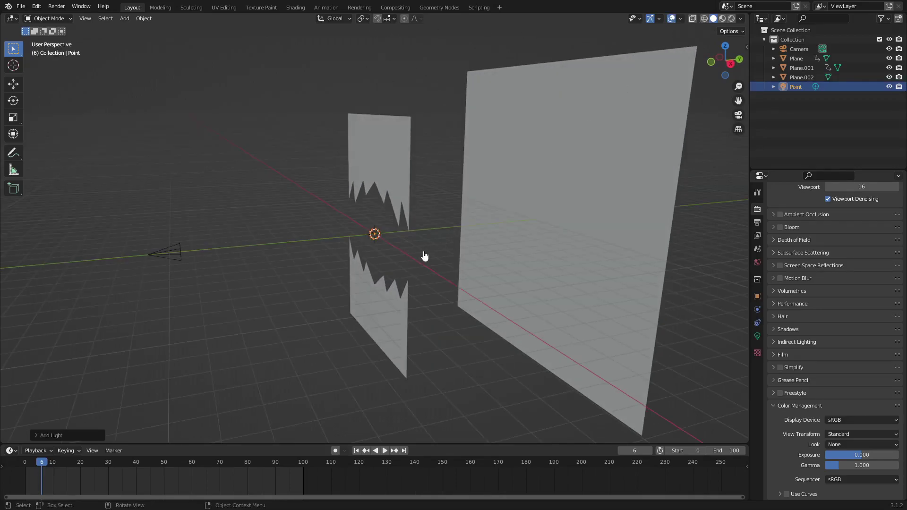
pyautogui.press('g')
pyautogui.press('y')
pyautogui.click(524, 253)
# - Give the backdrop plane a new material with a dark red base color of about H 0.999, S 0.884, V 0.084
pyautogui.click(579, 140)
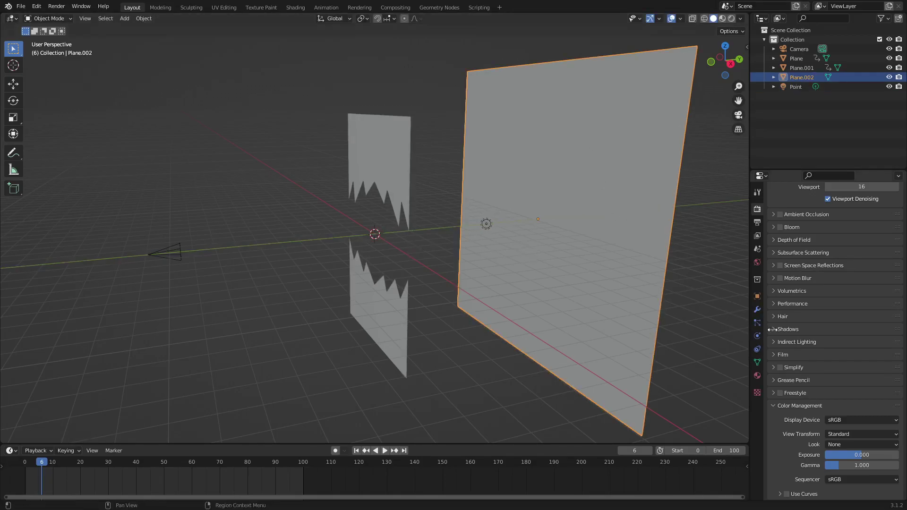
pyautogui.click(757, 375)
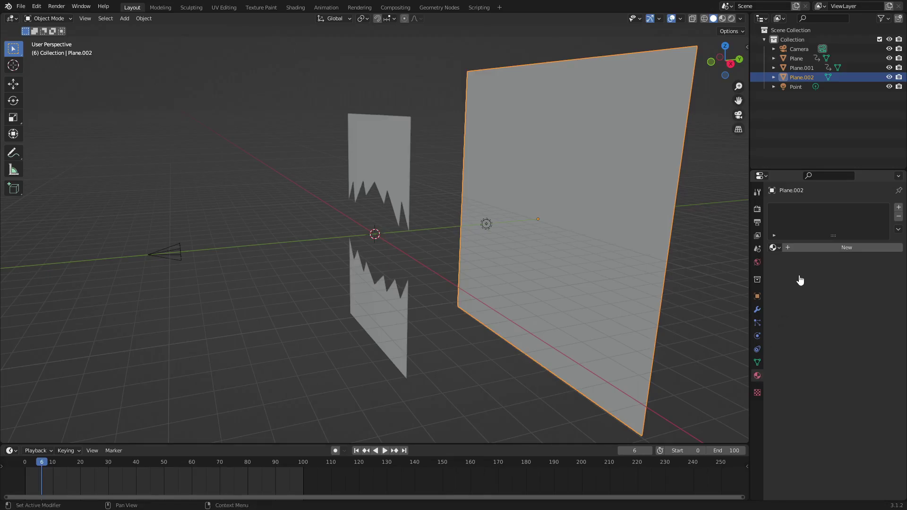
pyautogui.click(836, 247)
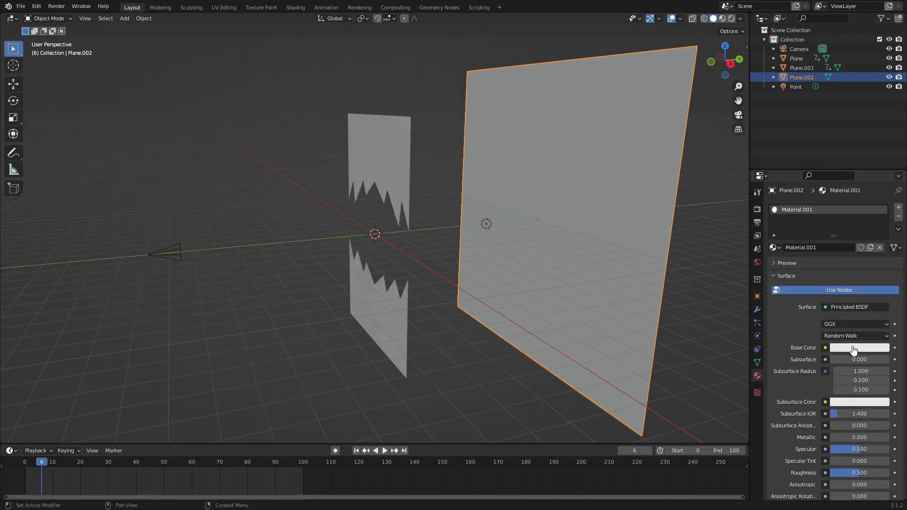
pyautogui.click(853, 350)
pyautogui.click(836, 264)
pyautogui.moveTo(882, 243); pyautogui.dragTo(882, 261)
pyautogui.click(840, 272)
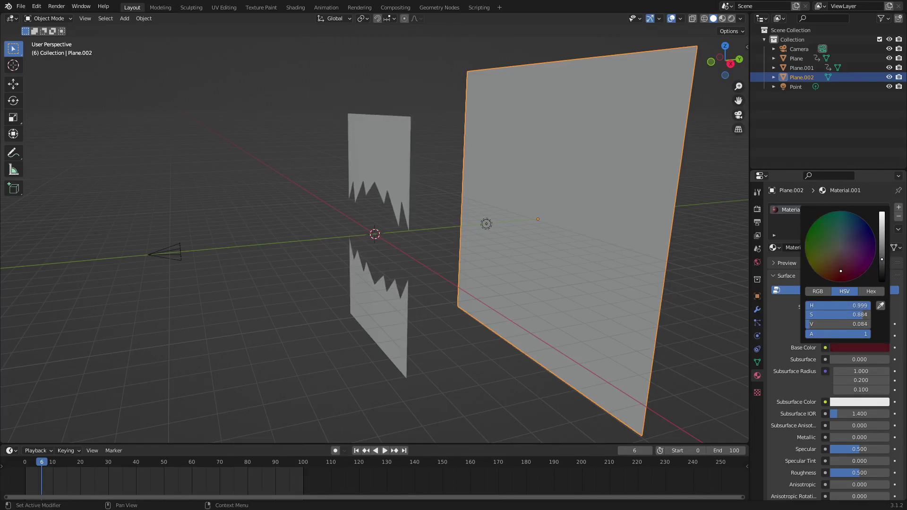
# - Show the camera view in Rendered shading and set the point light's power to 1000 W
pyautogui.press('KP_0')
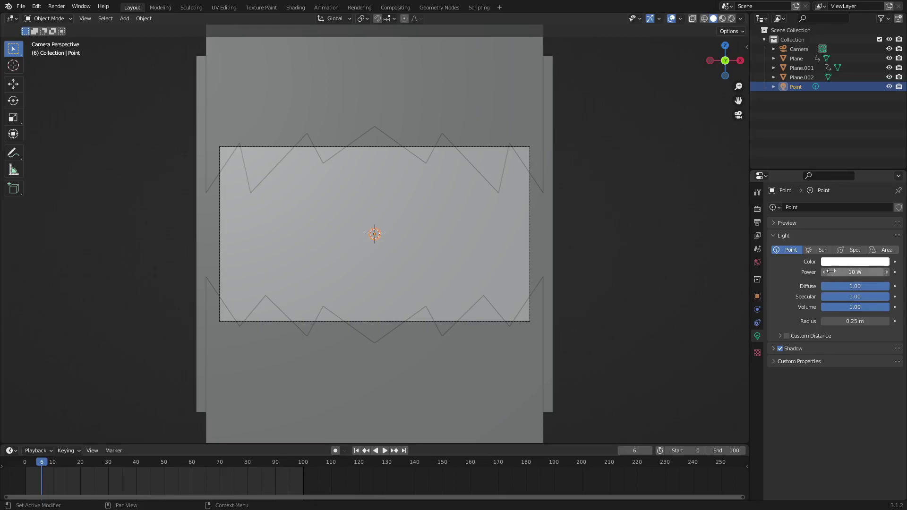
pyautogui.click(731, 18)
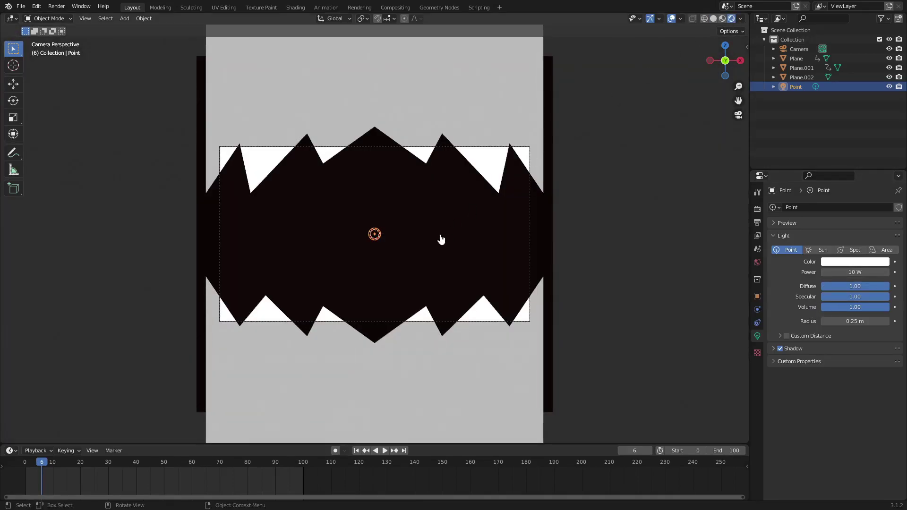
pyautogui.scroll(3, 440, 239)
pyautogui.moveTo(851, 272); pyautogui.dragTo(898, 272)
pyautogui.moveTo(826, 272); pyautogui.dragTo(883, 272)
pyautogui.click(853, 270)
pyautogui.write('1000')
pyautogui.press('Return')
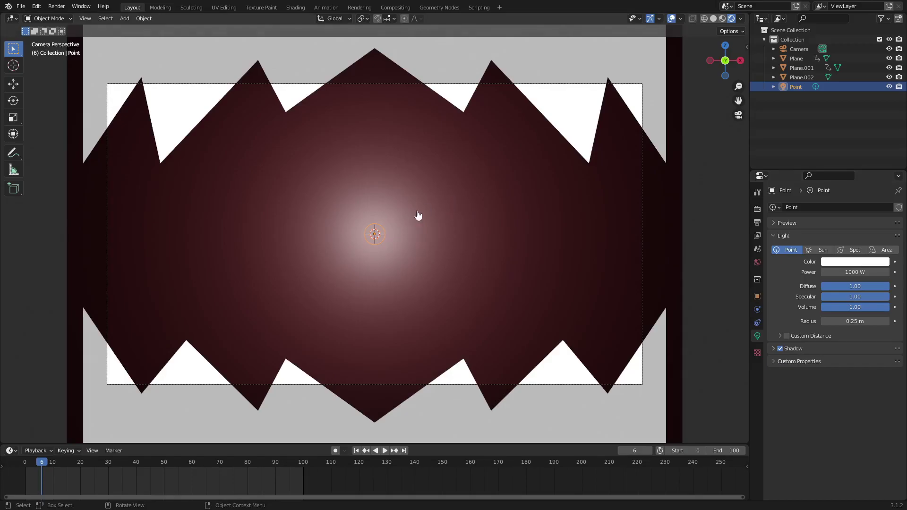
# - Tint the point light a warm orange of about H 0.084, S 0.626, V 1.000
pyautogui.click(841, 263)
pyautogui.click(836, 176)
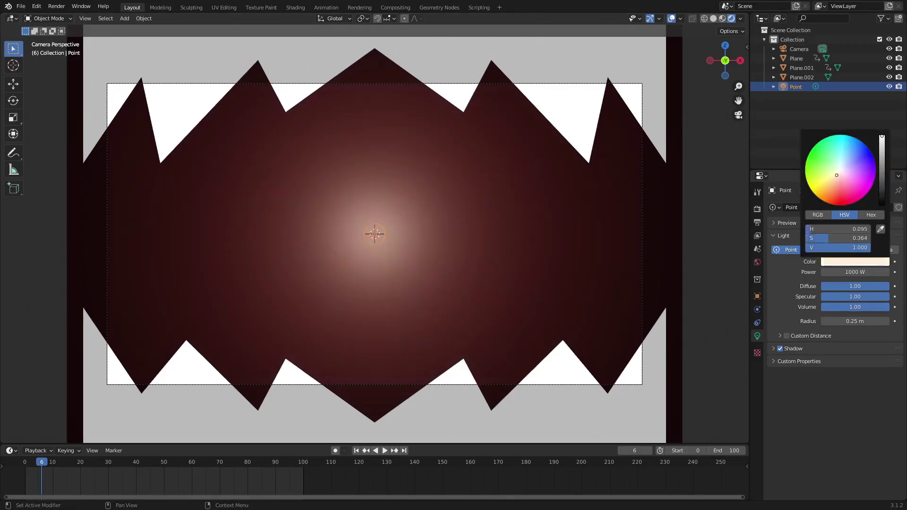
pyautogui.moveTo(835, 177); pyautogui.dragTo(833, 181)
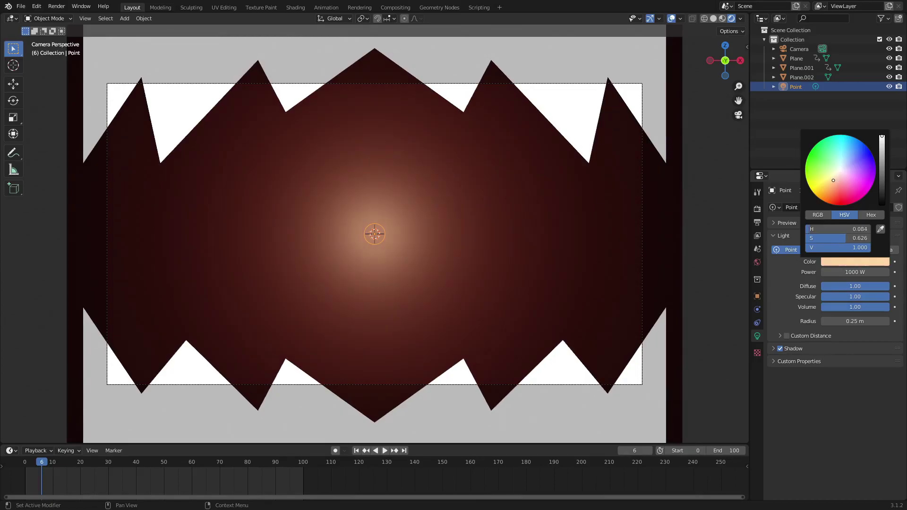
# - Set the backdrop material's Specular to 0 and its Roughness to 1
pyautogui.click(448, 175)
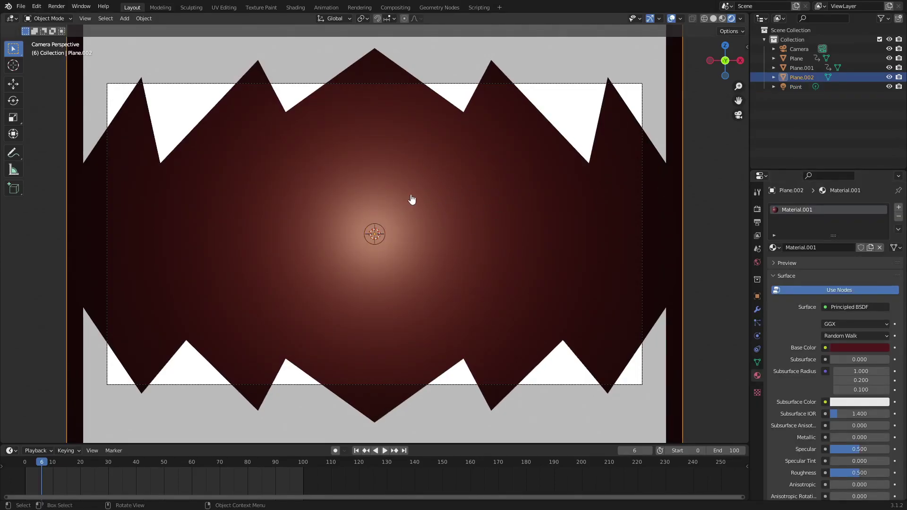
pyautogui.scroll(-6, 851, 359)
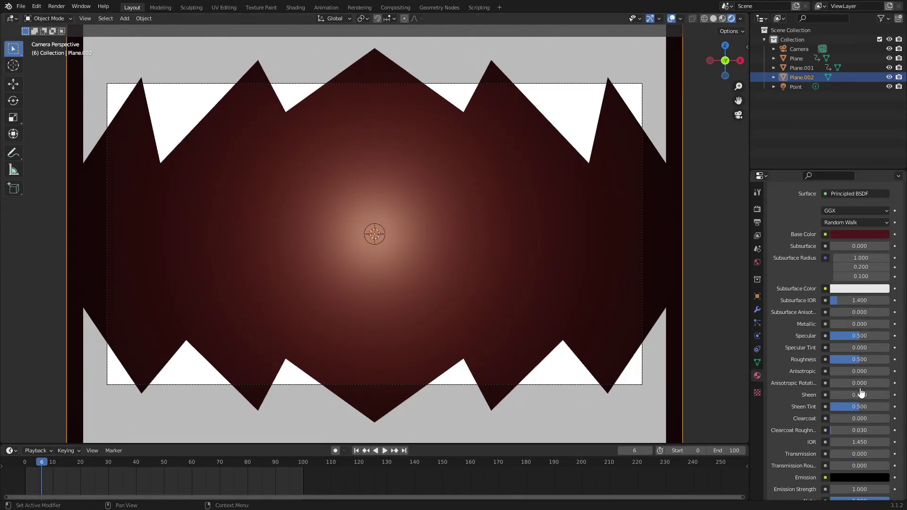
pyautogui.moveTo(866, 335); pyautogui.dragTo(891, 363)
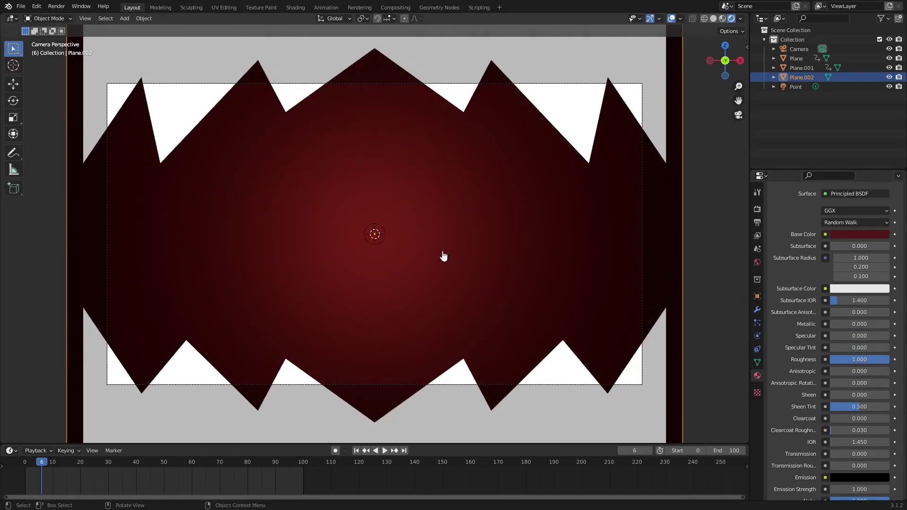
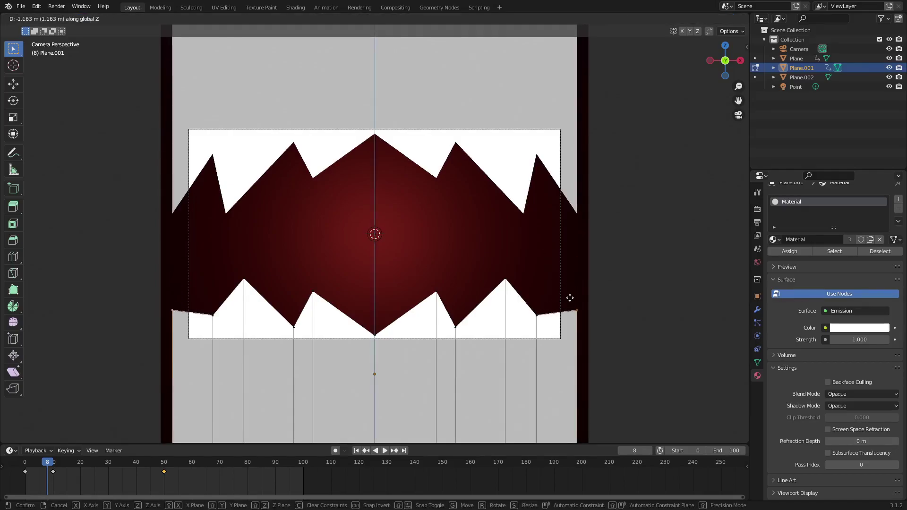
# - Lower the two outermost vertices of the lower plane's toothed edge along Z and replay the animation to check the bite
pyautogui.click(581, 287)
pyautogui.press('Tab')
pyautogui.press('space')
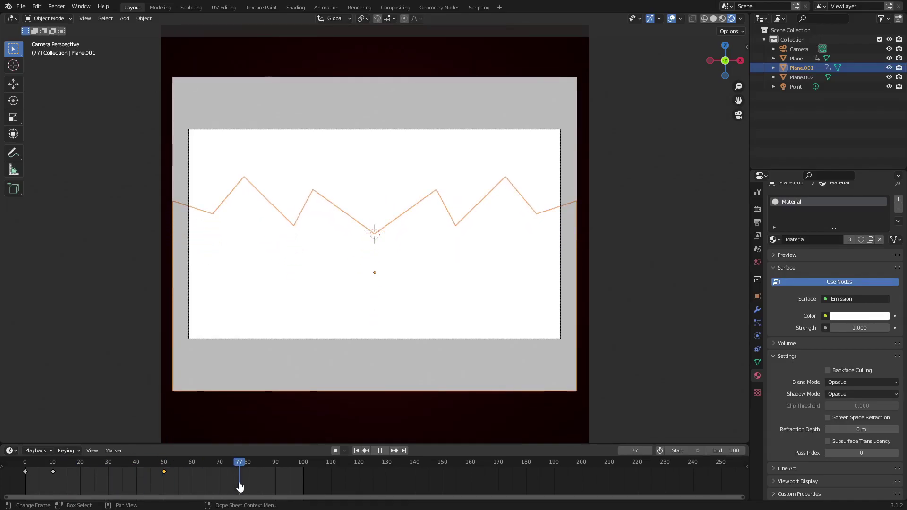
pyautogui.press('Escape')
# - Select the camera and raise its viewport Passepartout to 1.000 so everything outside the frame is blacked out
pyautogui.click(473, 345)
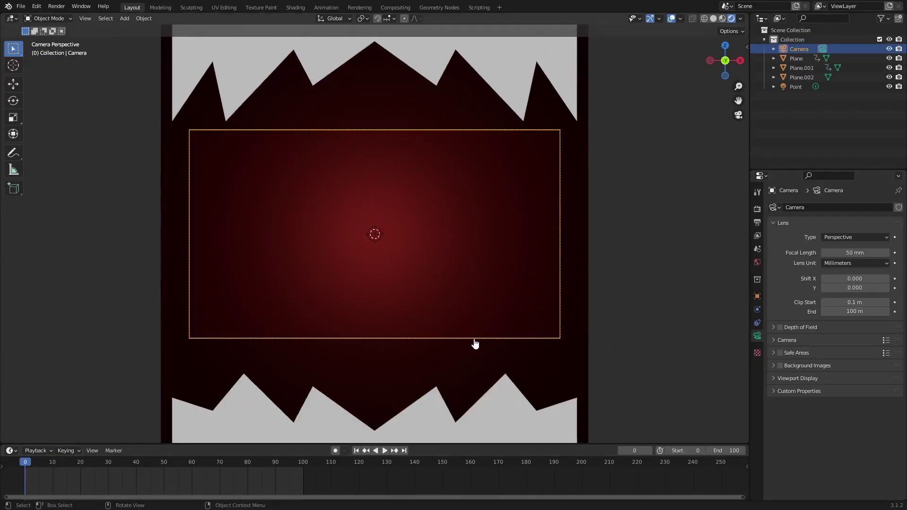
pyautogui.press('Home')
pyautogui.scroll(-2, 742, 289)
pyautogui.click(757, 211)
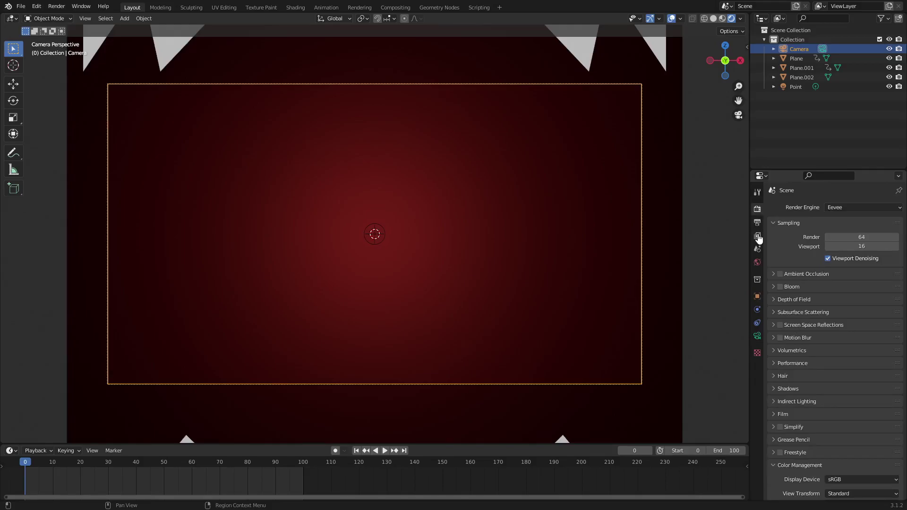
pyautogui.click(758, 222)
pyautogui.click(759, 336)
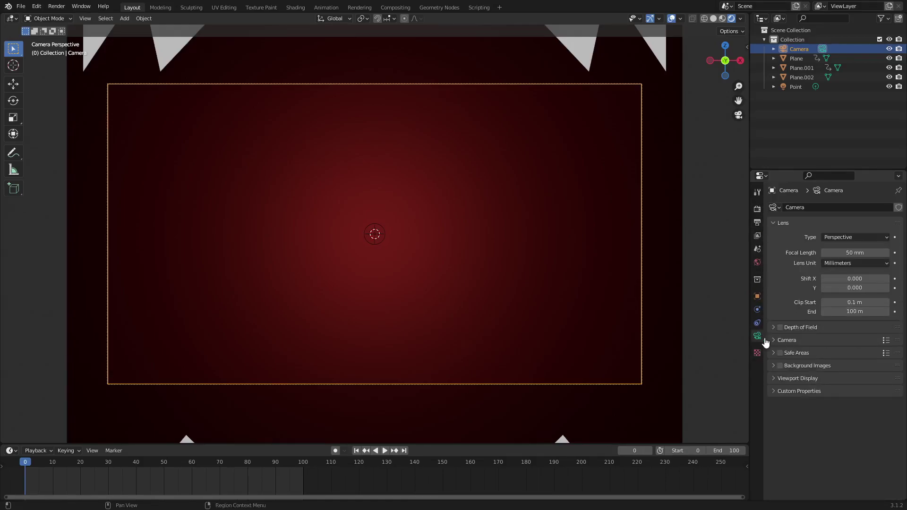
pyautogui.click(798, 378)
pyautogui.moveTo(838, 447); pyautogui.dragTo(889, 447)
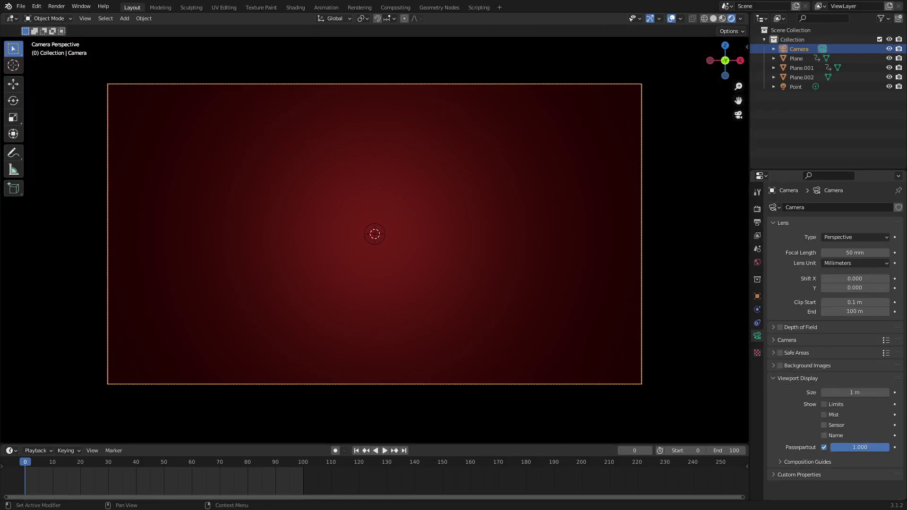
pyautogui.click(774, 378)
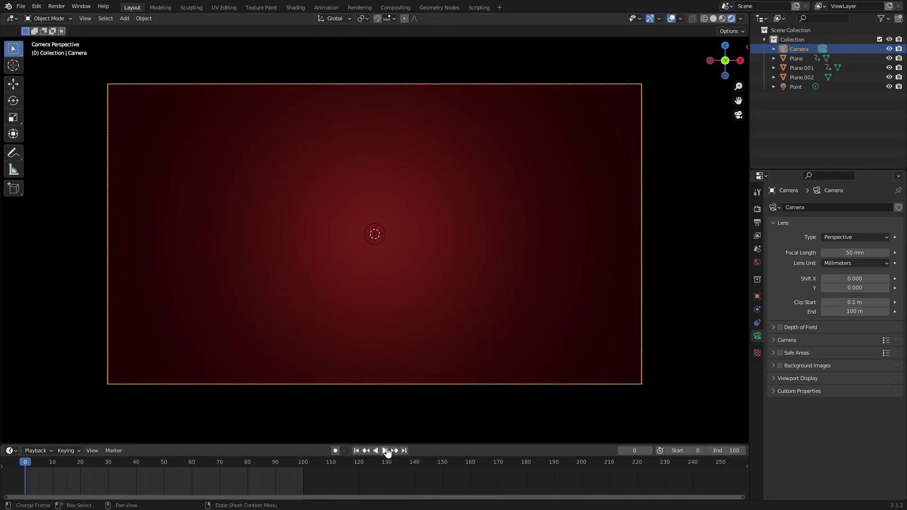
# - Play the animation through the masked camera view and scrub the timeline to check how the jaws close
pyautogui.click(385, 451)
pyautogui.click(357, 451)
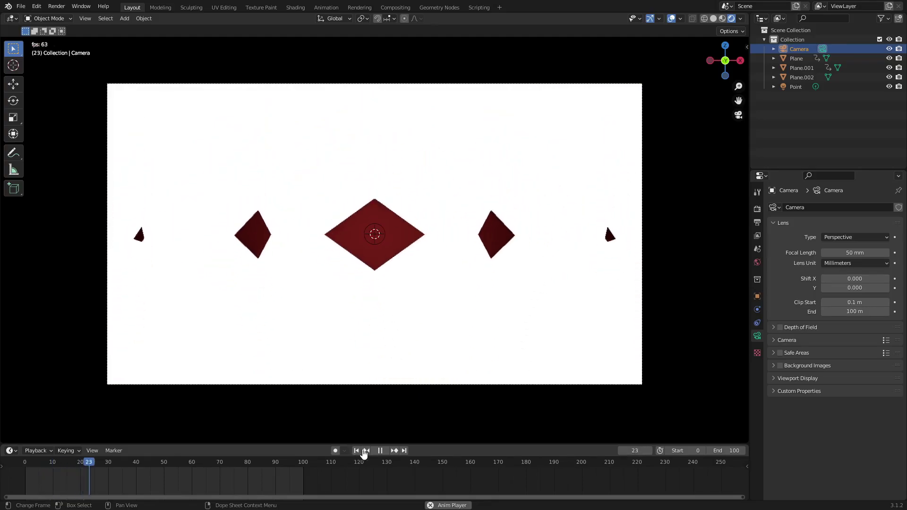
pyautogui.click(380, 451)
pyautogui.moveTo(200, 468); pyautogui.dragTo(125, 472)
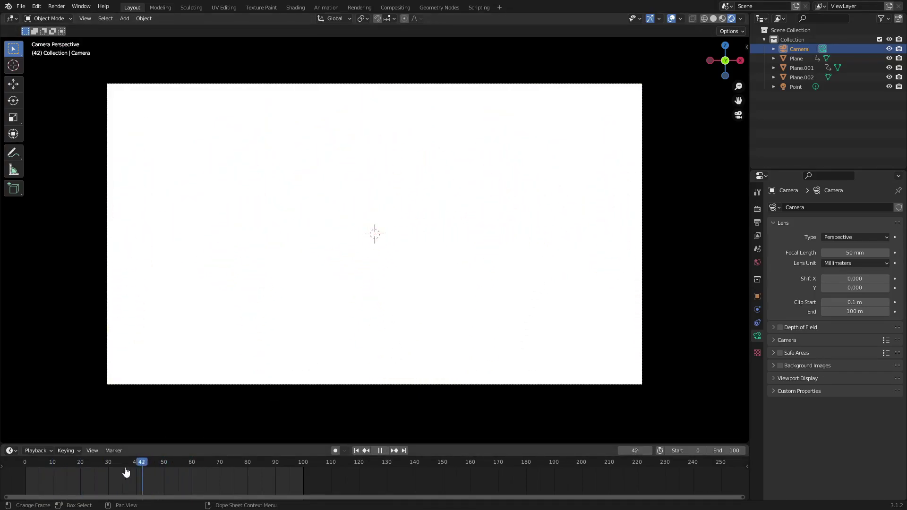
# - Duplicate the lower toothed plane's closed-position keyframe from frame 50 to frame 90
pyautogui.click(367, 303)
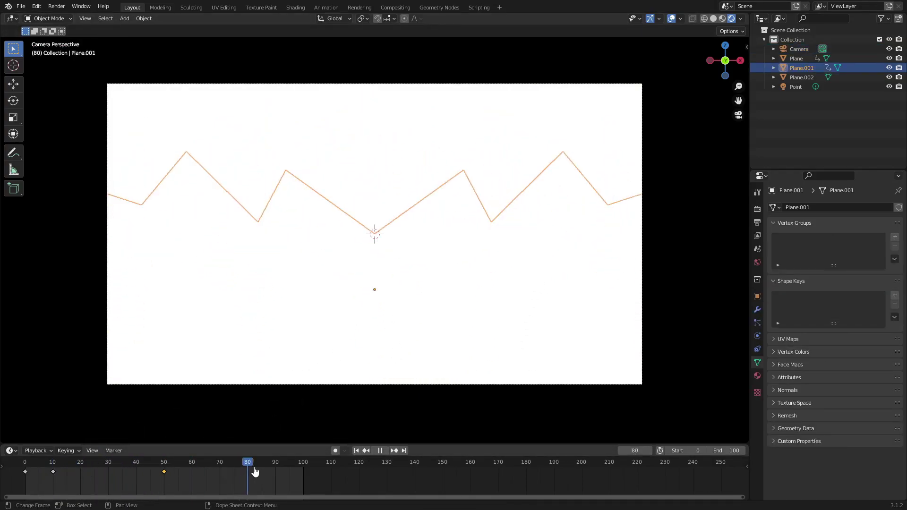
pyautogui.click(275, 468)
pyautogui.press('space')
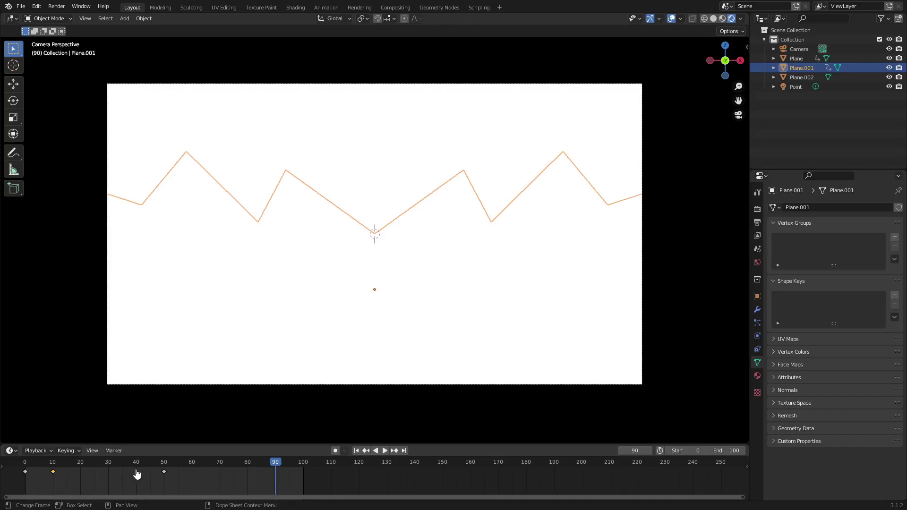
pyautogui.click(164, 471)
pyautogui.hotkey('shift', 'd')
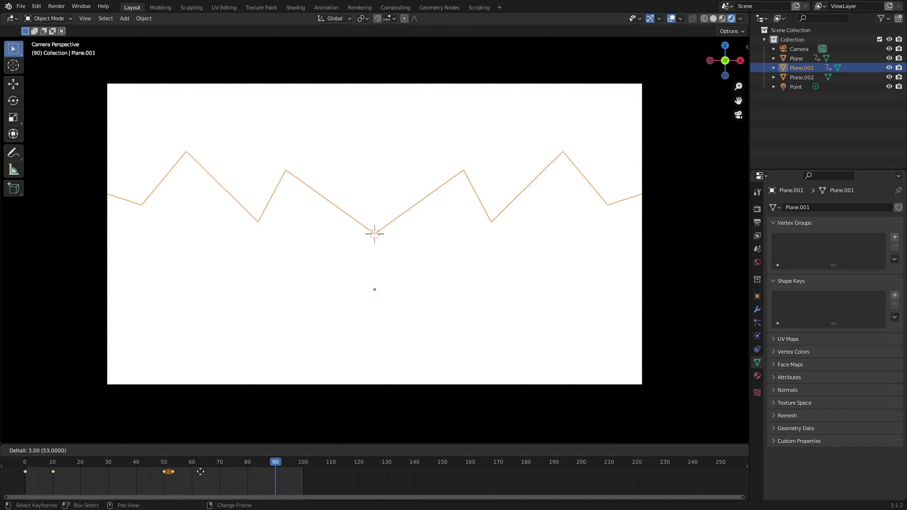
pyautogui.click(292, 484)
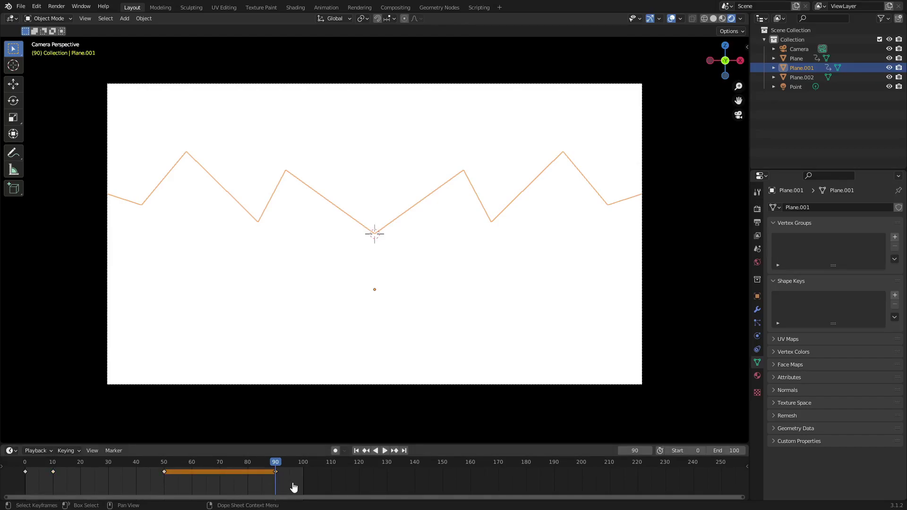
# - Duplicate the lower toothed plane's open-position keyframe from frame 0 to frame 100
pyautogui.click(25, 472)
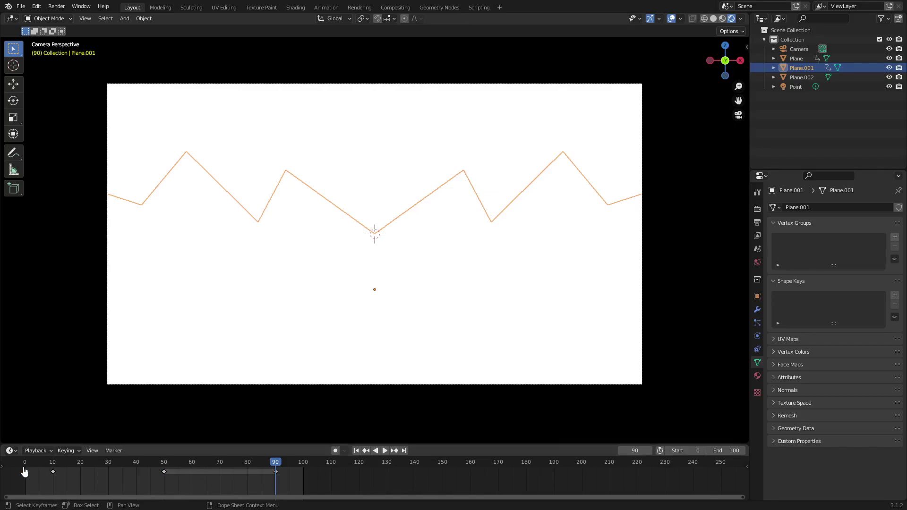
pyautogui.press('Delete')
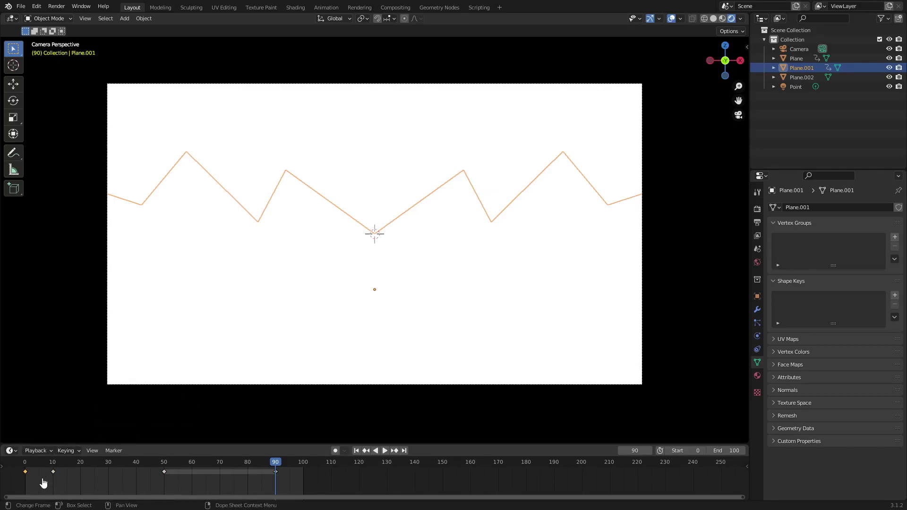
pyautogui.hotkey('ctrl', 'z')
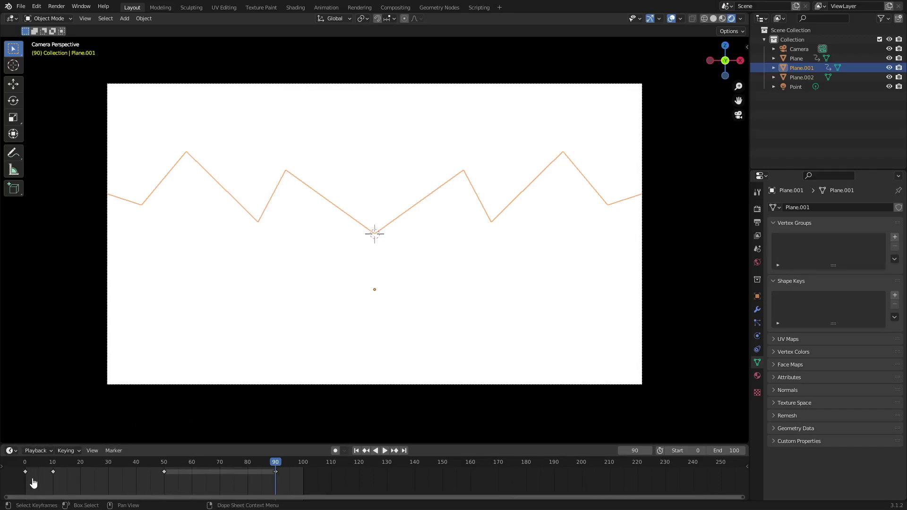
pyautogui.press('g')
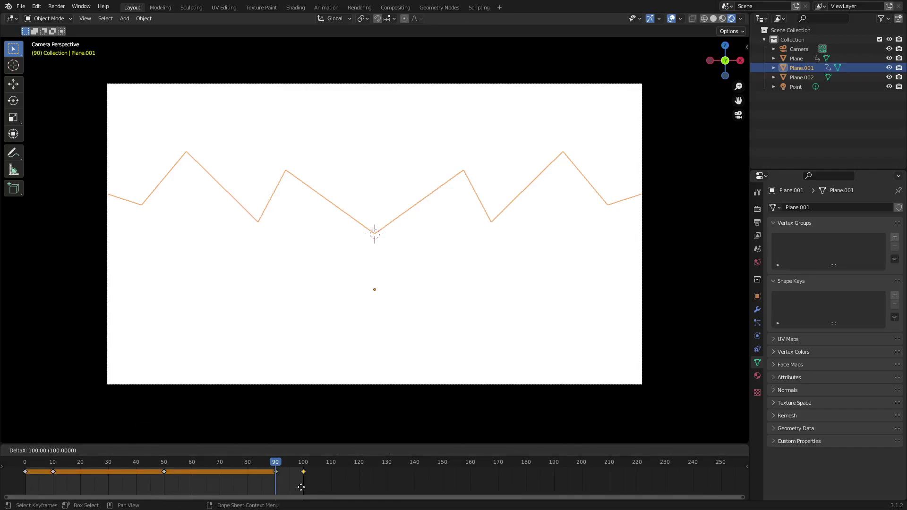
pyautogui.click(300, 491)
pyautogui.press('g')
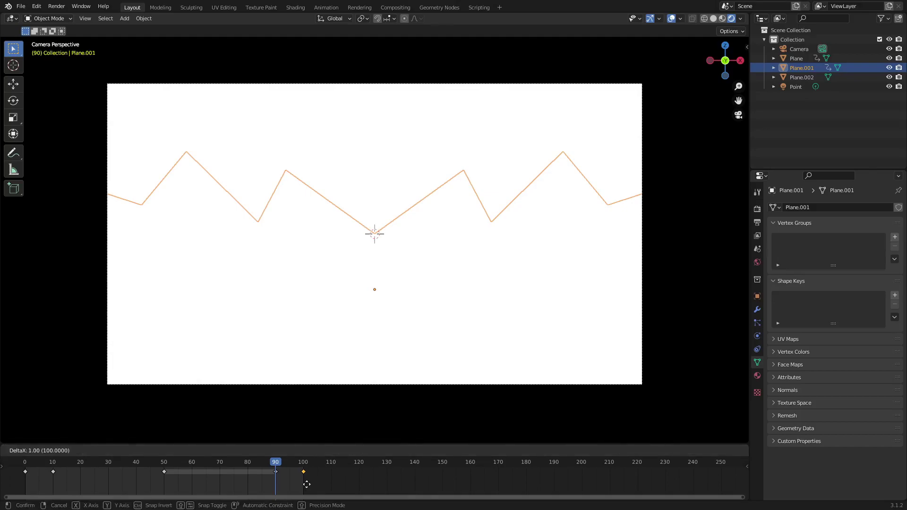
pyautogui.click(307, 484)
# - Duplicate the upper toothed plane's frame 50 keyframe to frame 90 and its frame 0 keyframe to frame 100
pyautogui.click(393, 189)
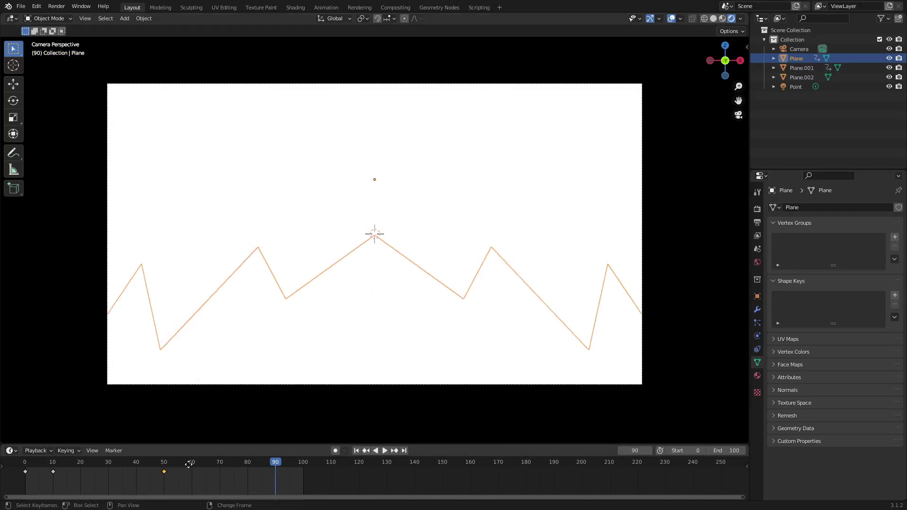
pyautogui.hotkey('shift', 'd')
pyautogui.click(300, 491)
pyautogui.click(26, 472)
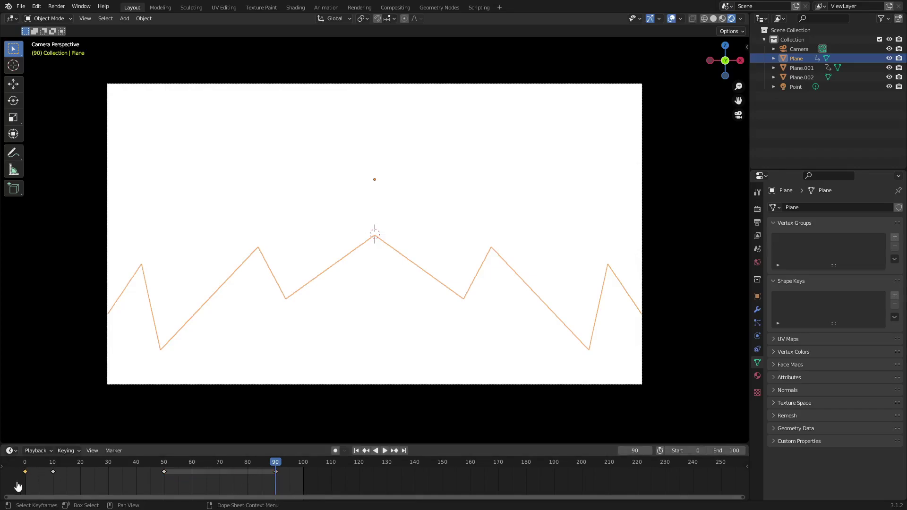
pyautogui.hotkey('shift', 'd')
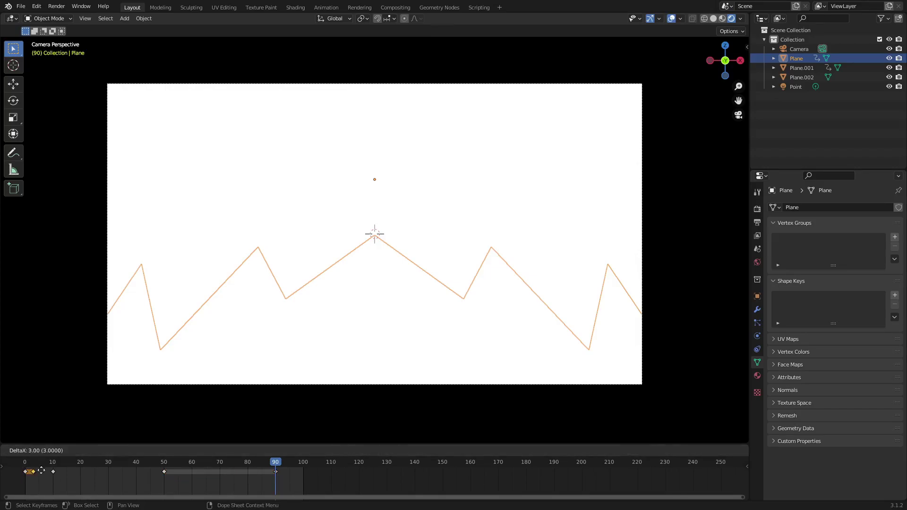
pyautogui.click(304, 493)
# - Hide the viewport overlays and replay the animation from frame 0 to review the closing and reopening jaws
pyautogui.press('space')
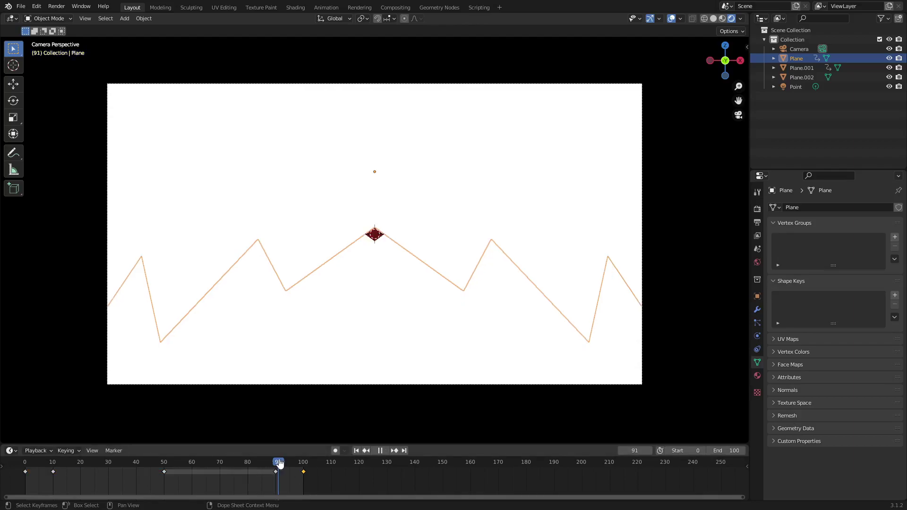
pyautogui.press('Escape')
pyautogui.click(356, 451)
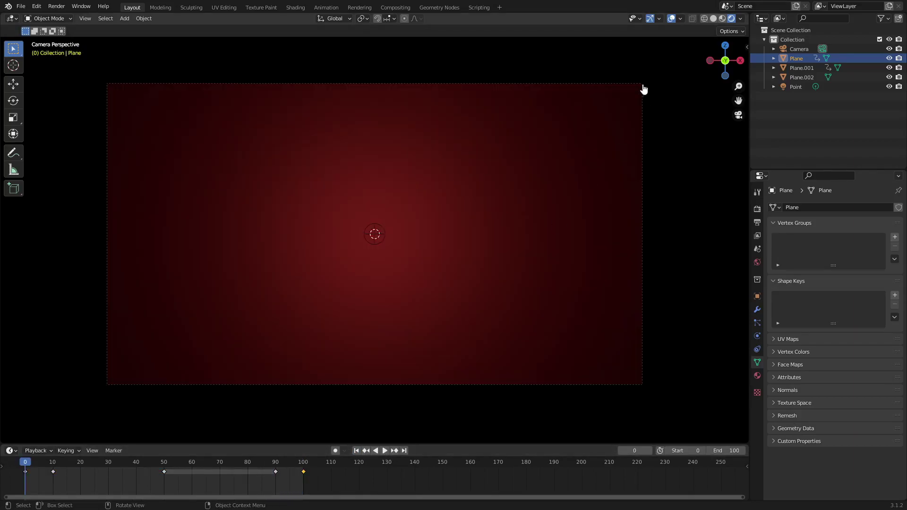
pyautogui.click(671, 19)
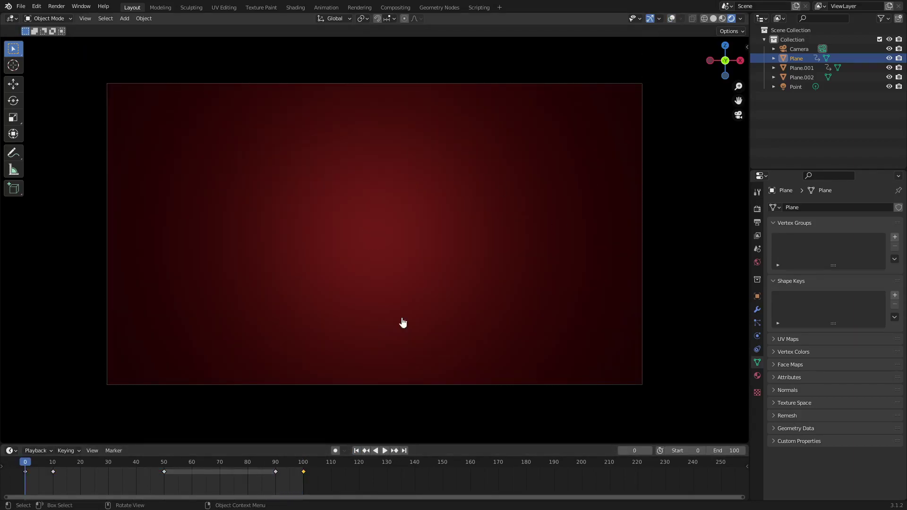
pyautogui.click(385, 451)
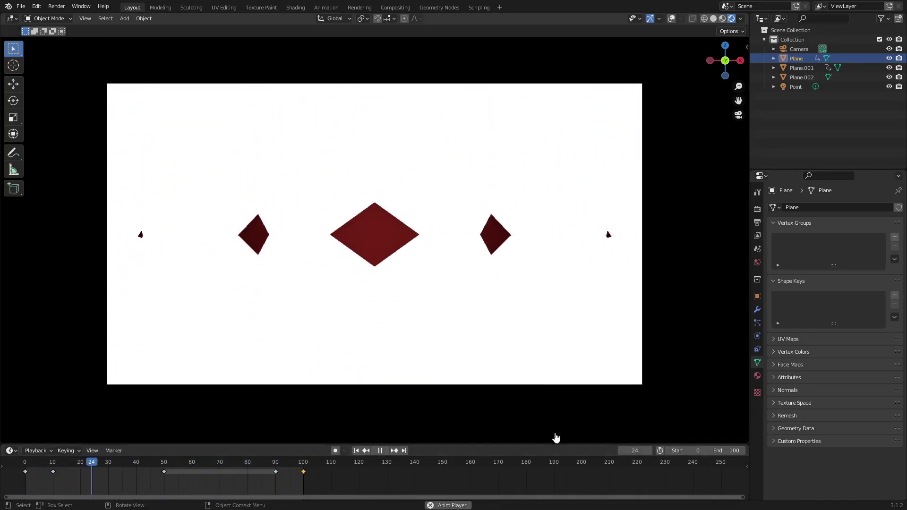
# - Extend the animation's end frame to 150
pyautogui.moveTo(723, 451); pyautogui.dragTo(727, 452)
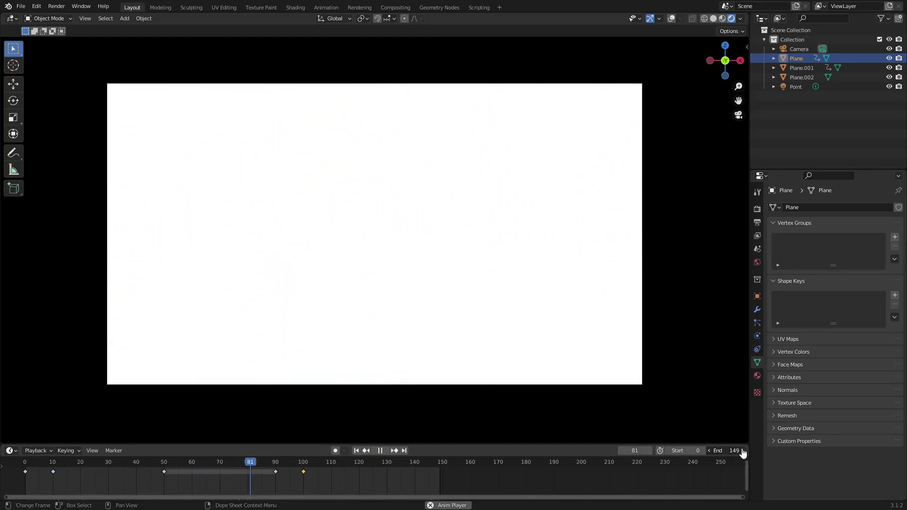
pyautogui.click(742, 451)
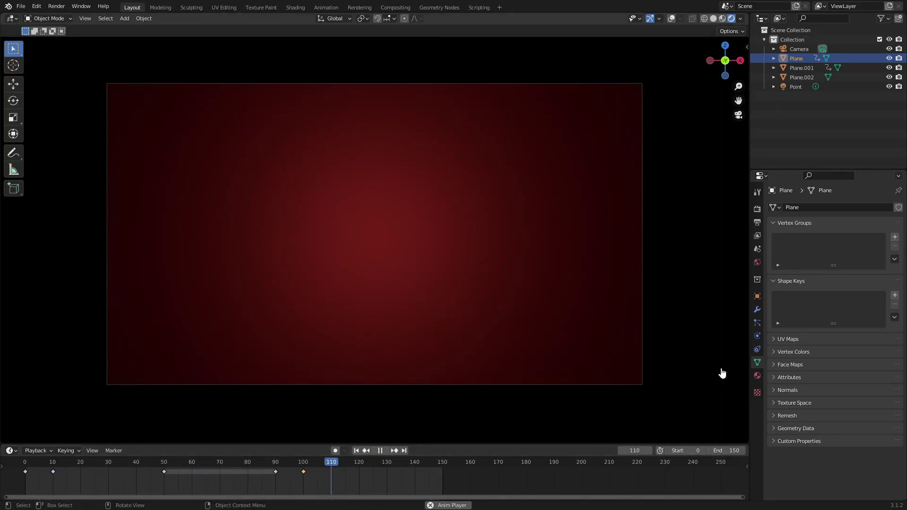